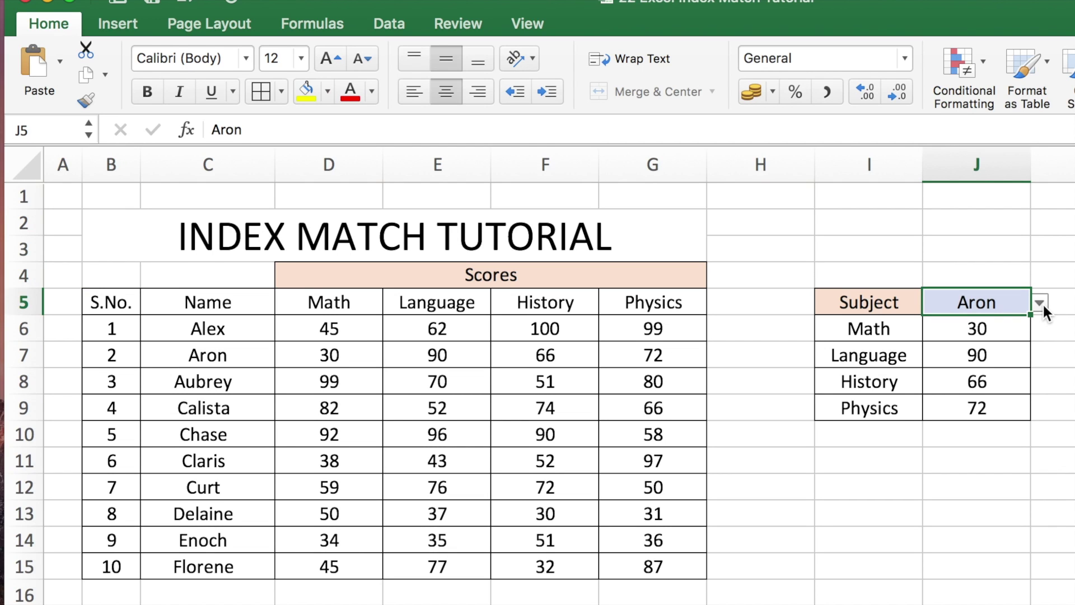
# Switch the student in cell J5 to the one listed in C12 using its dropdown list.
pyautogui.click(1040, 304)
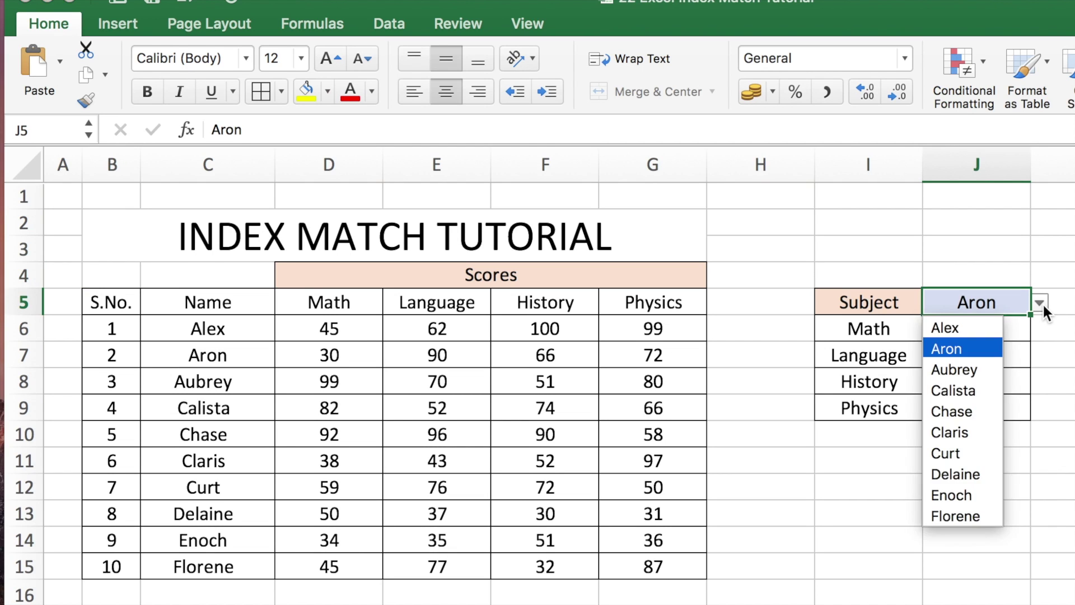
pyautogui.click(960, 453)
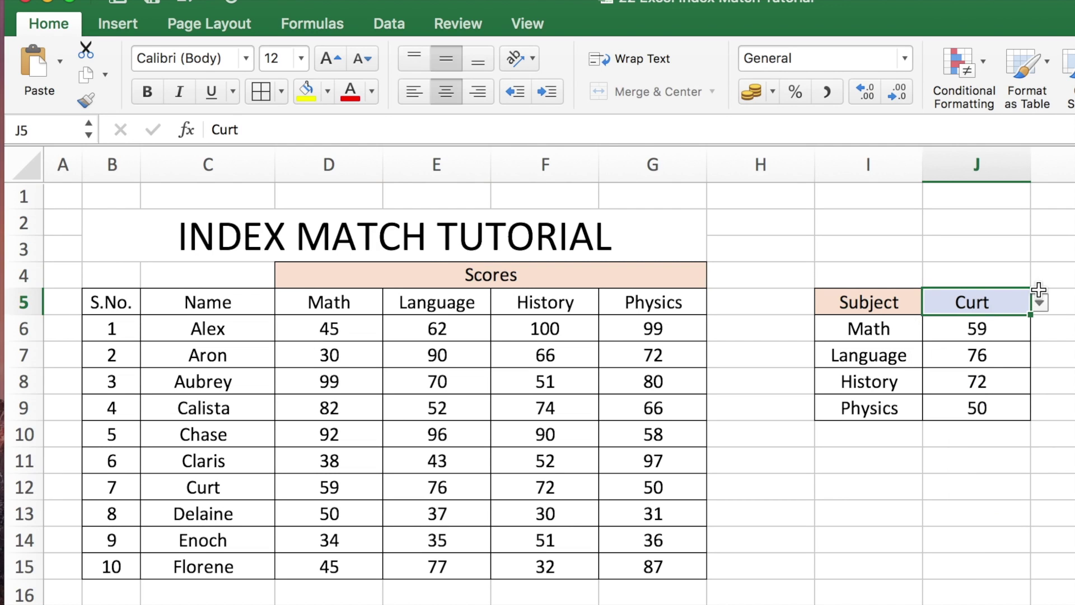
pyautogui.click(951, 334)
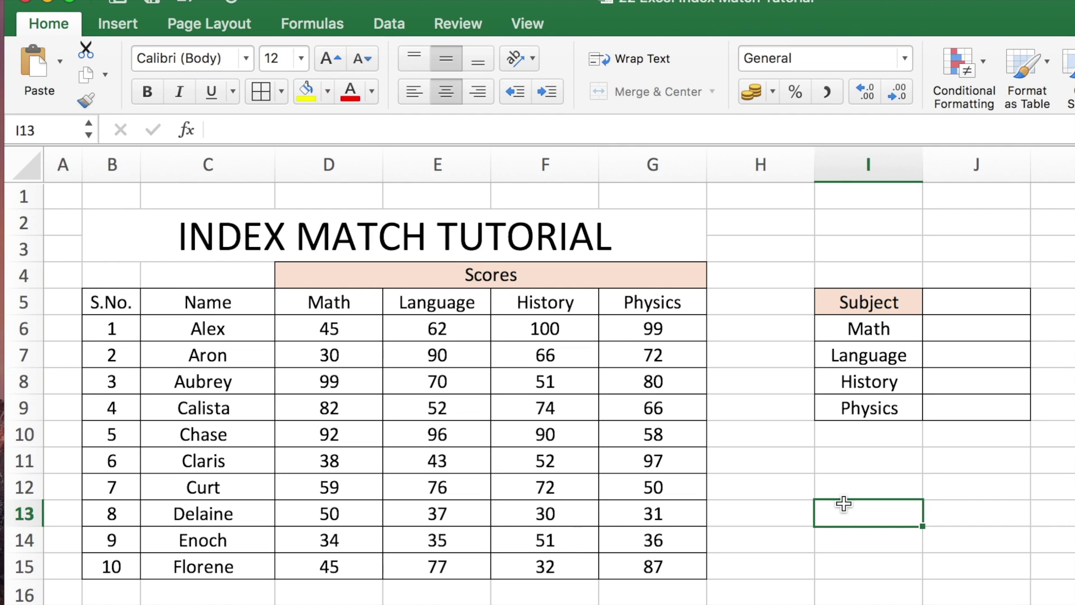
# Add list data validation to cell J5 with source =$C$6:$C$15, and choose the fourth student from its dropdown.
pyautogui.click(979, 299)
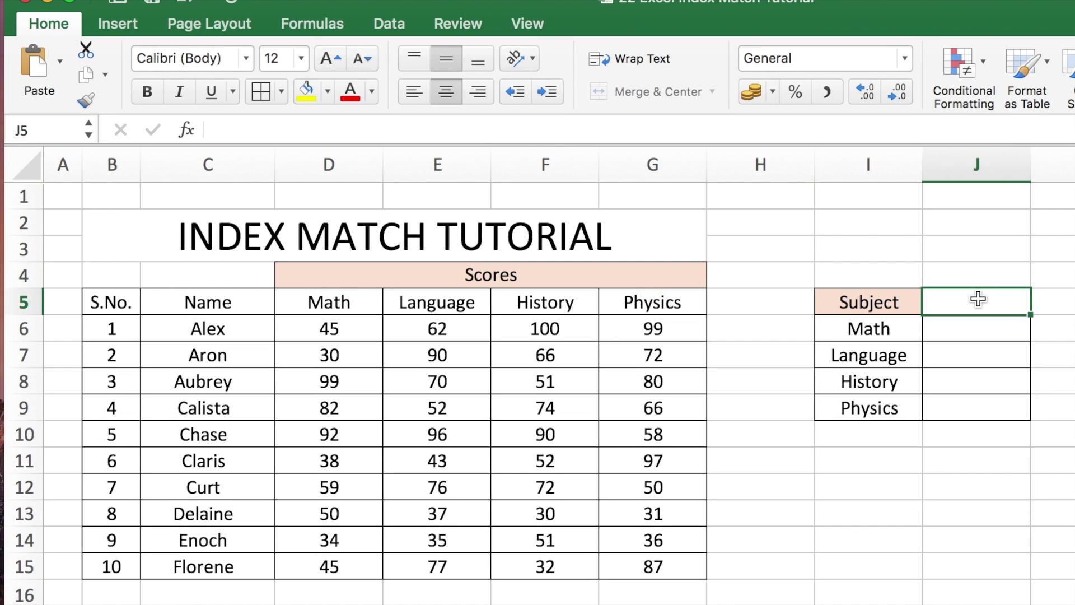
pyautogui.click(387, 29)
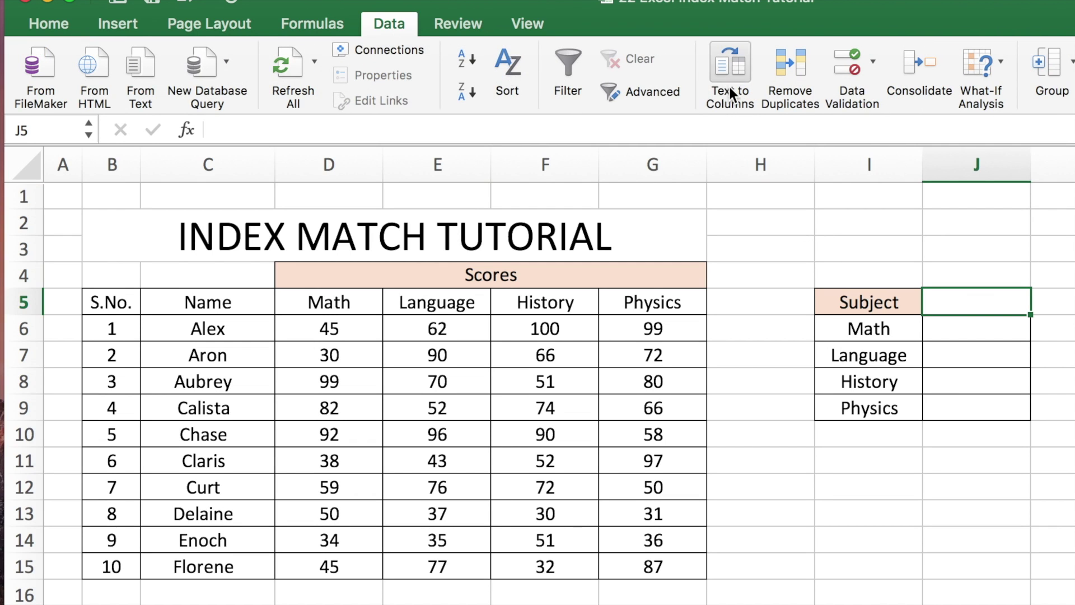
pyautogui.click(873, 66)
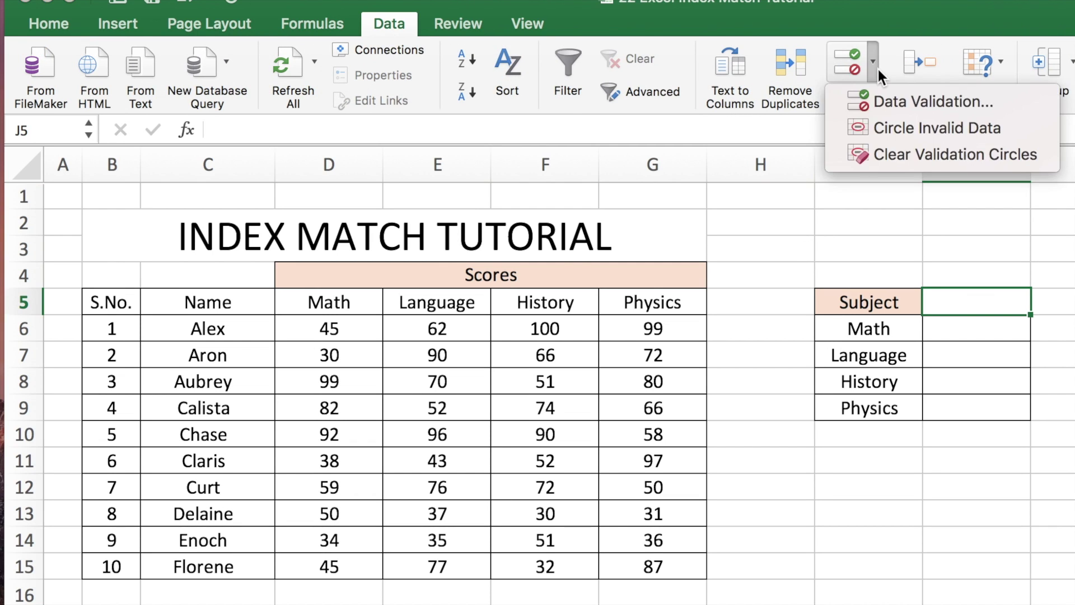
pyautogui.click(896, 103)
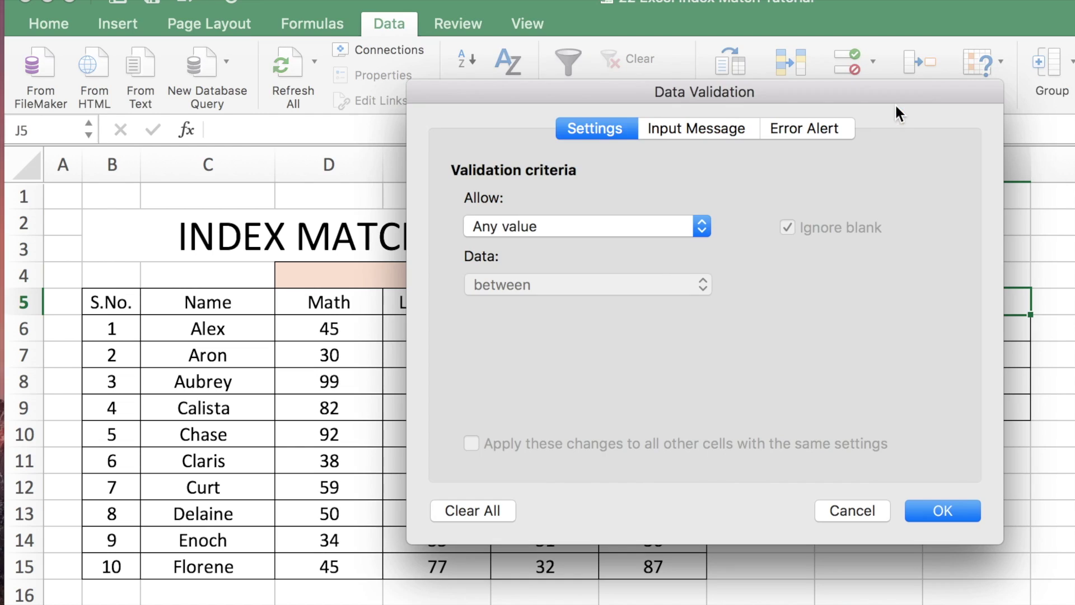
pyautogui.click(708, 227)
pyautogui.click(597, 288)
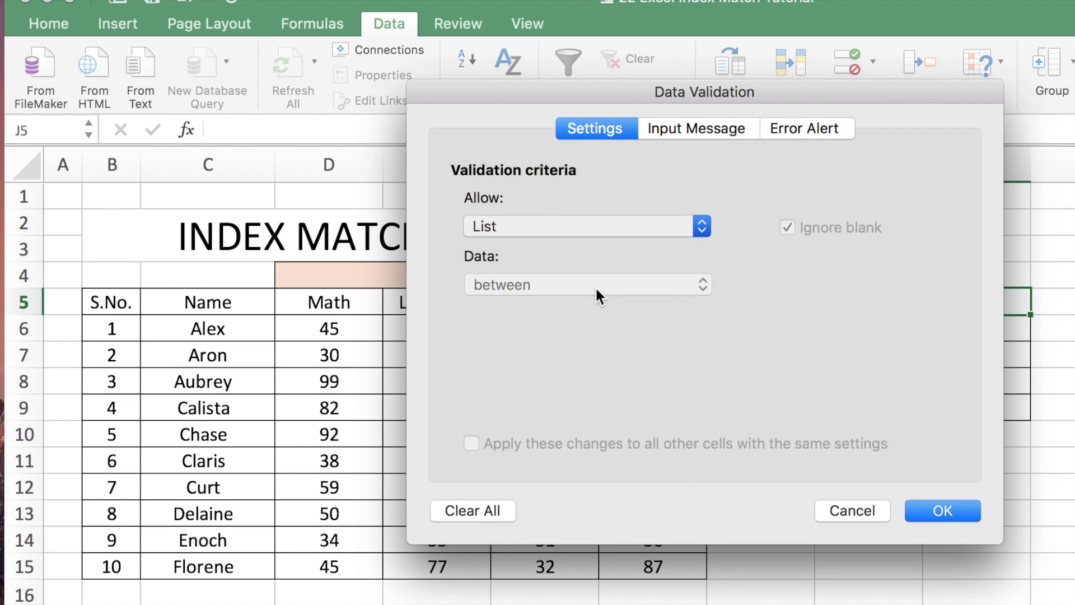
pyautogui.click(936, 347)
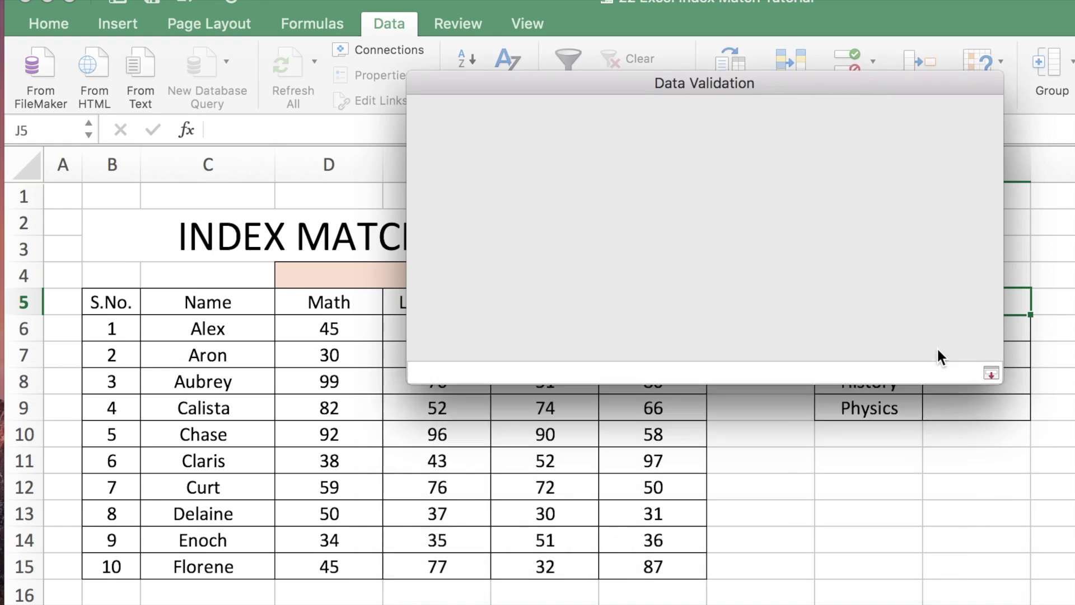
pyautogui.moveTo(220, 330); pyautogui.dragTo(216, 573)
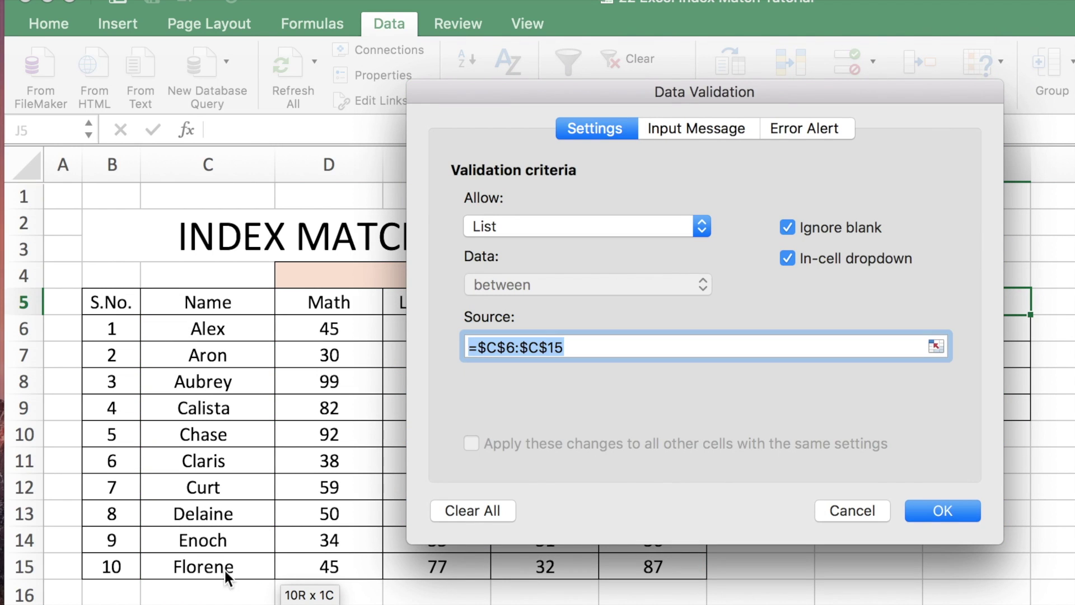
pyautogui.click(930, 512)
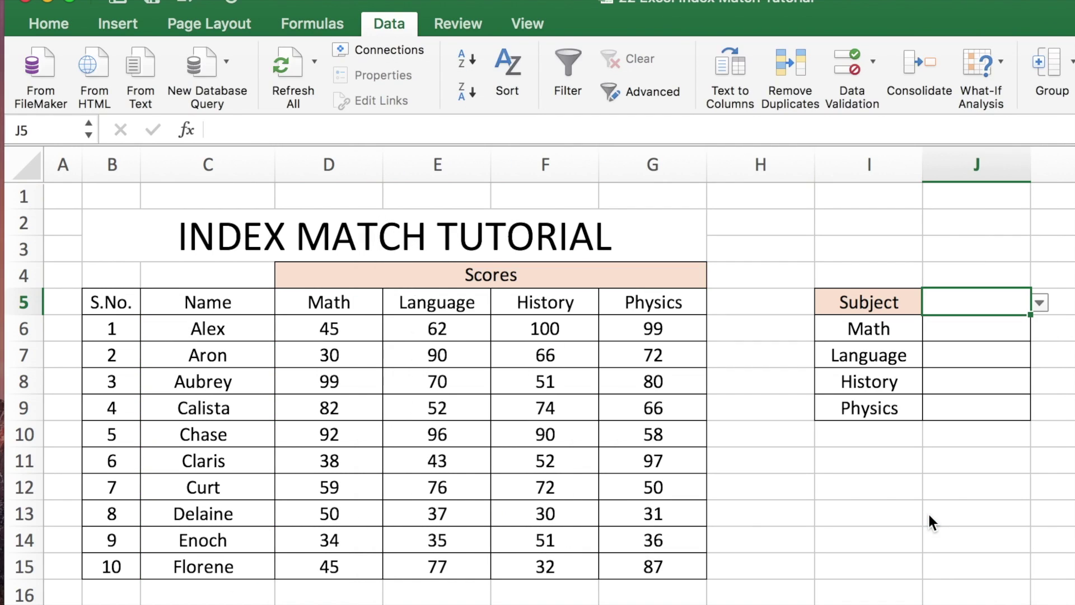
pyautogui.click(1041, 305)
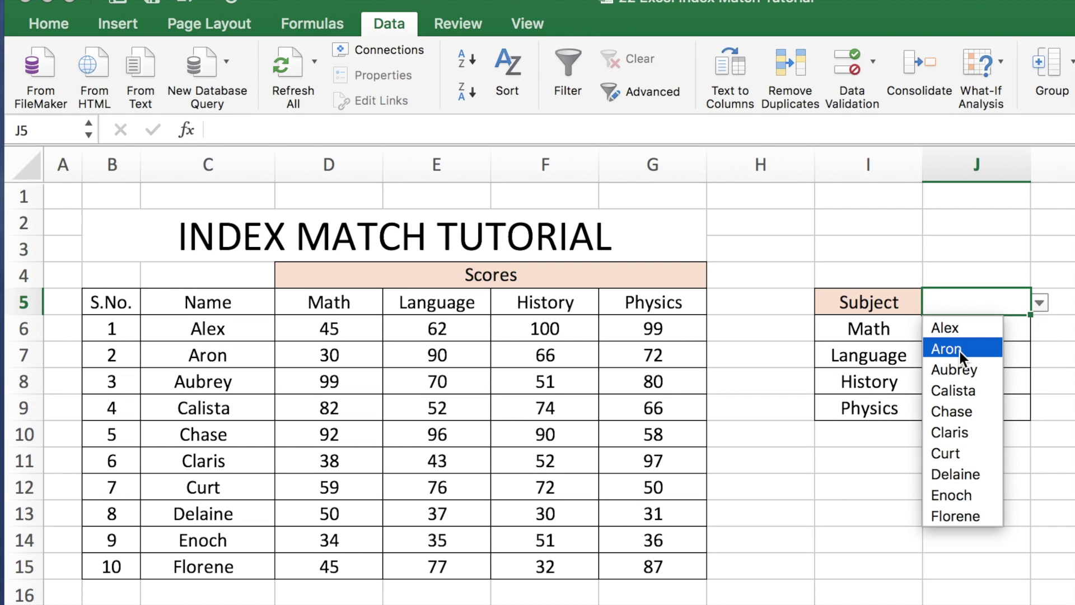
pyautogui.click(964, 389)
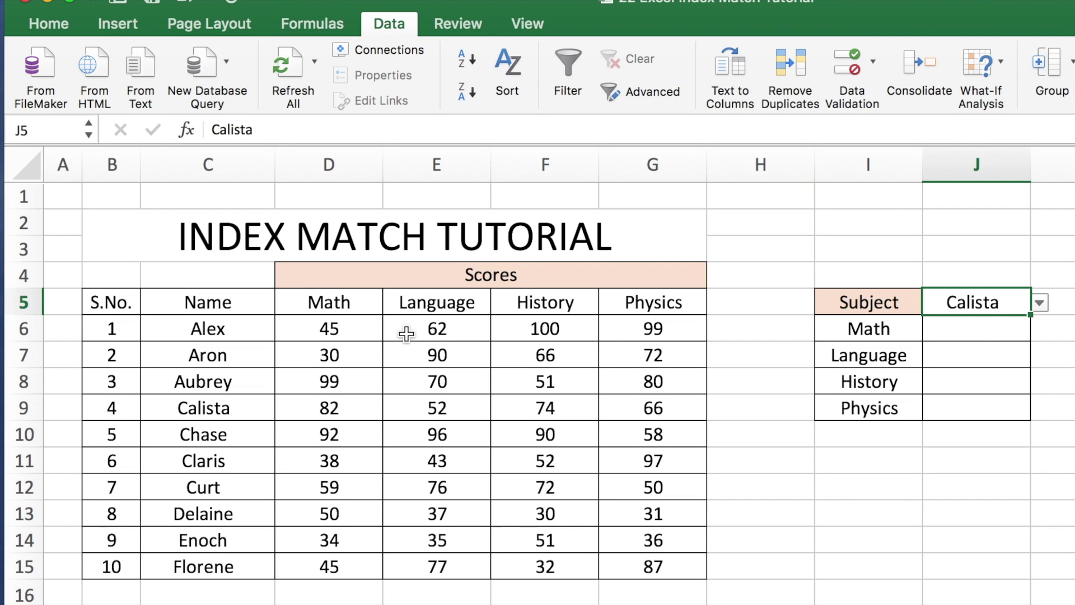
# Start an INDEX formula in cell J6 with the table range B5:G15 as its array.
pyautogui.click(971, 333)
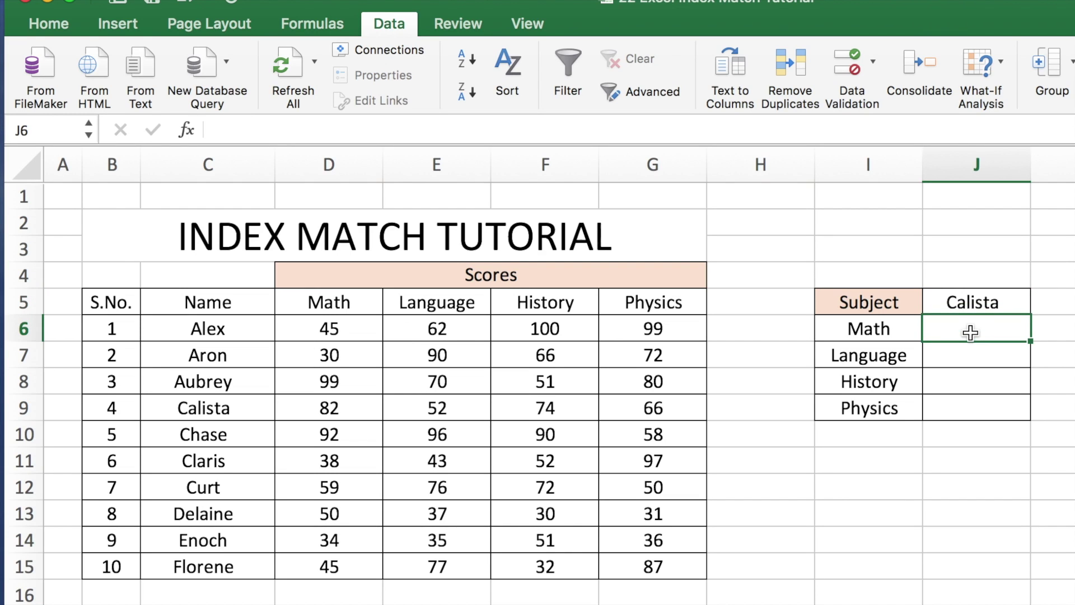
pyautogui.click(605, 134)
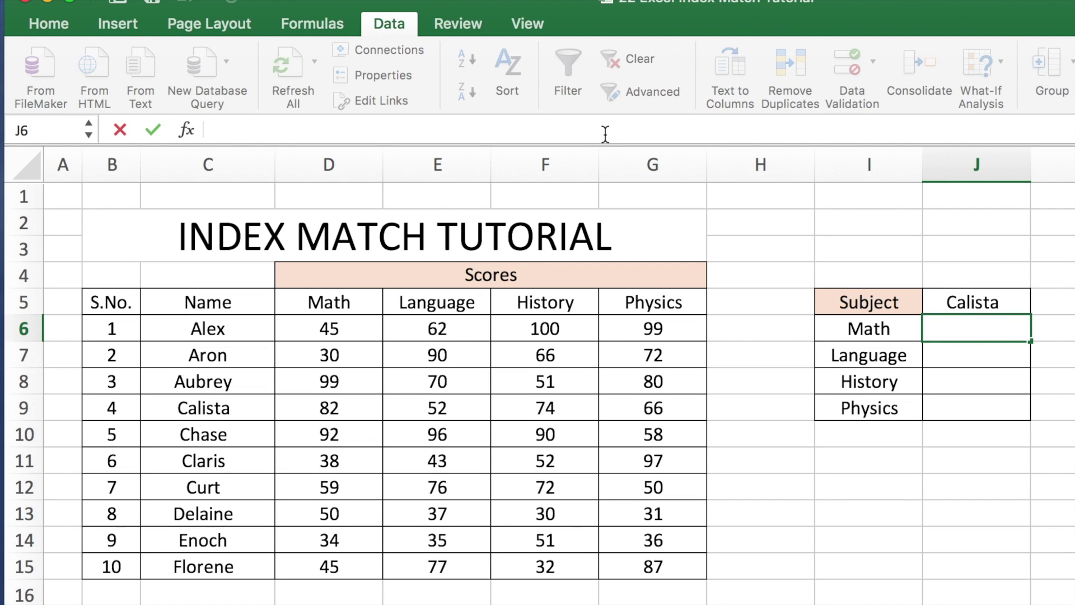
pyautogui.write('=inde')
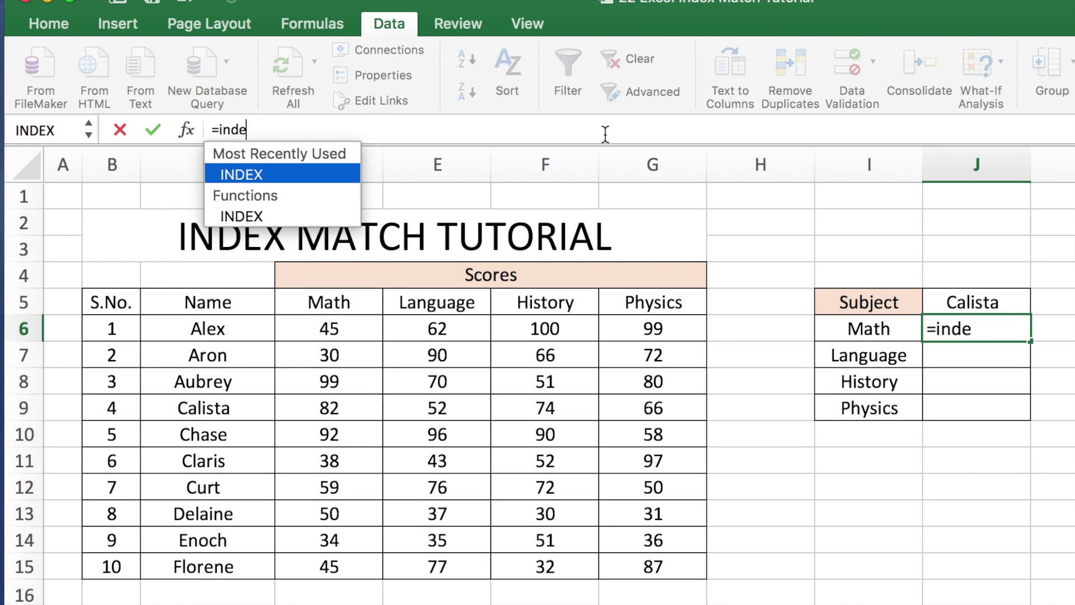
pyautogui.write('x(')
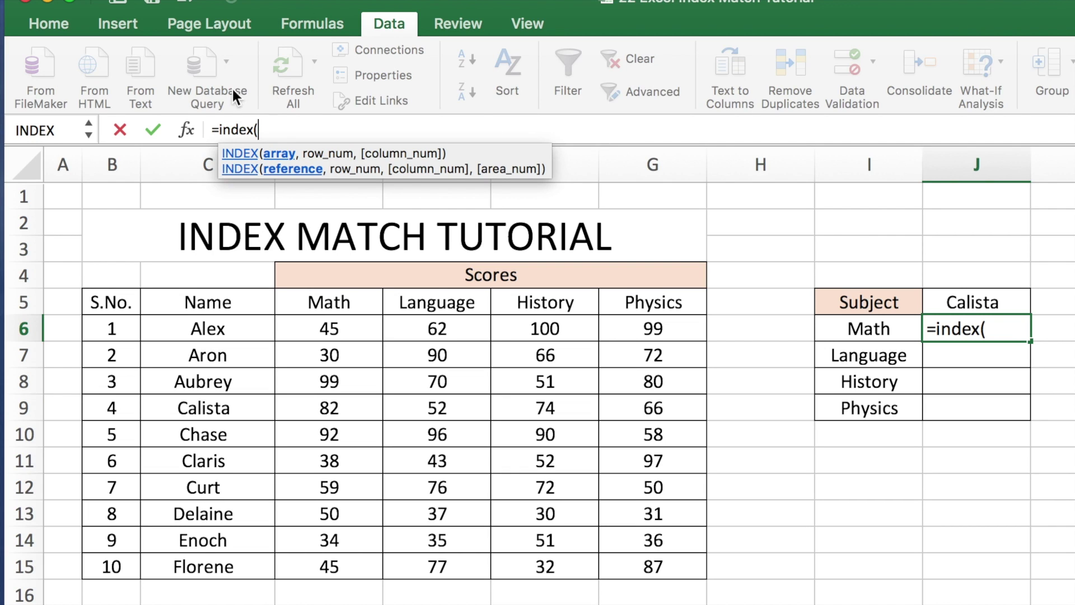
pyautogui.moveTo(119, 303); pyautogui.dragTo(633, 557)
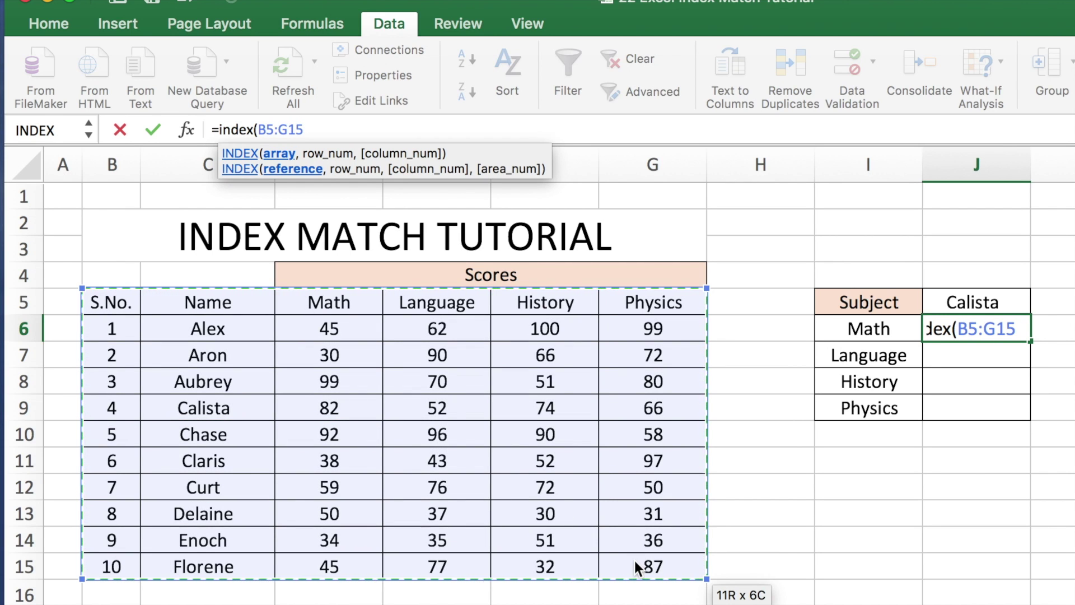
pyautogui.write(',')
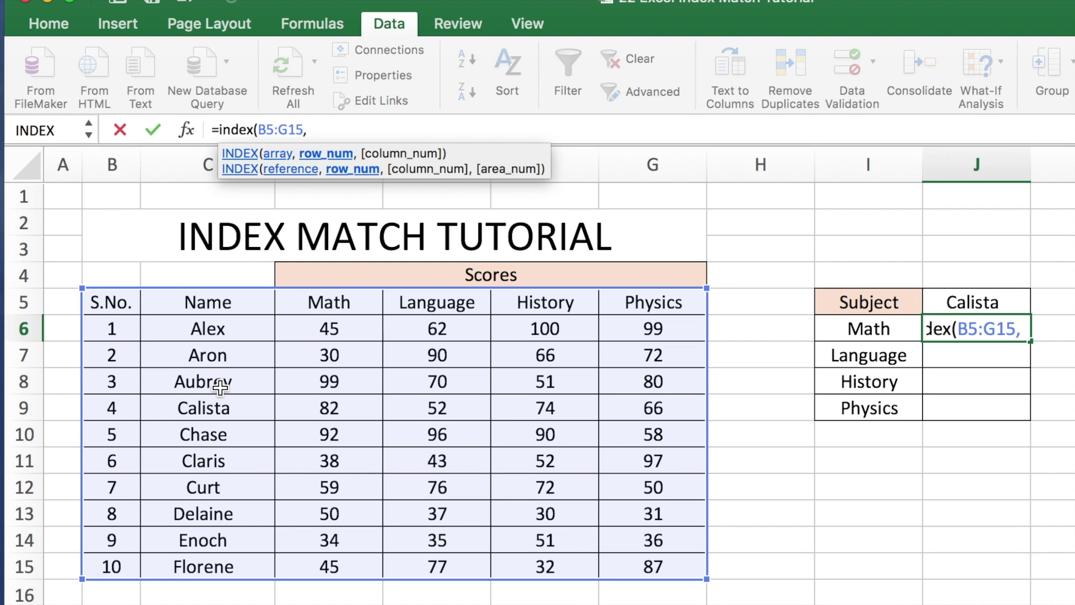
# Supply the row number with a nested MATCH of J5 against C5:C15, using exact match type 0.
pyautogui.write('match')
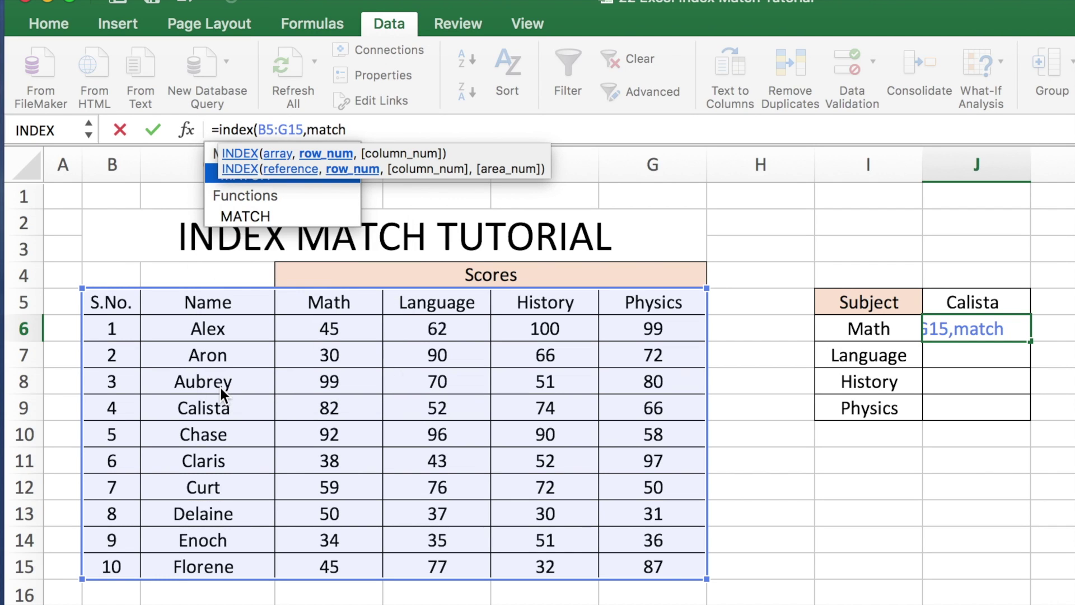
pyautogui.write('(')
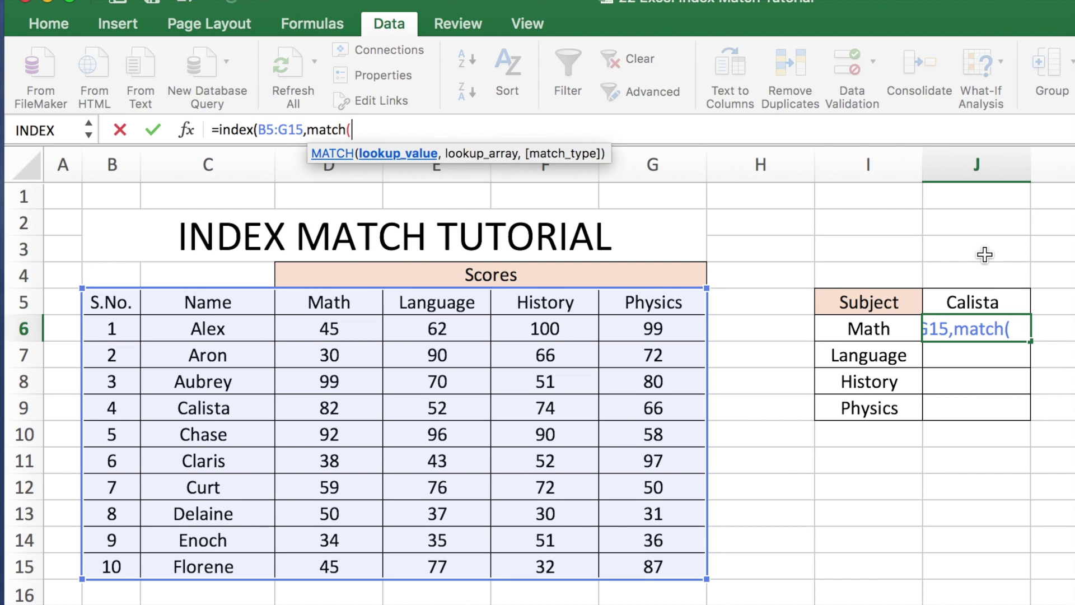
pyautogui.click(968, 304)
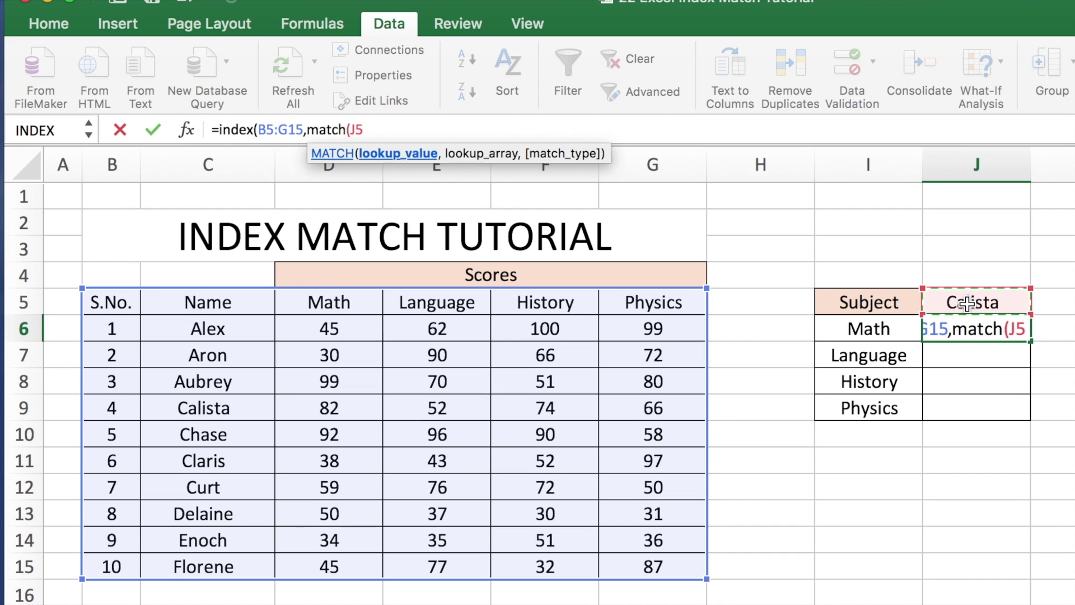
pyautogui.write(',')
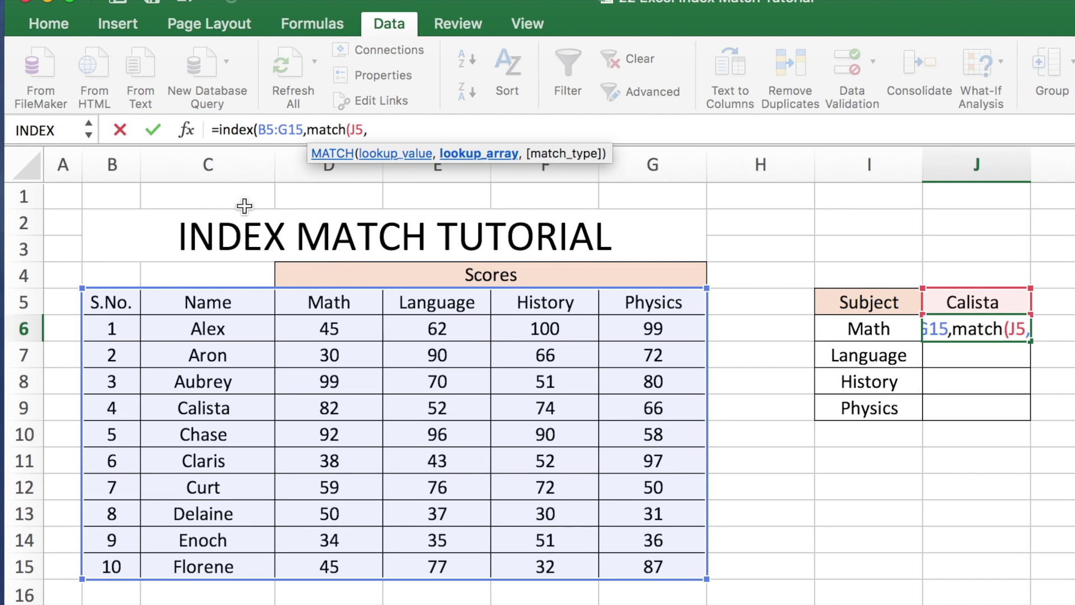
pyautogui.moveTo(212, 303); pyautogui.dragTo(189, 565)
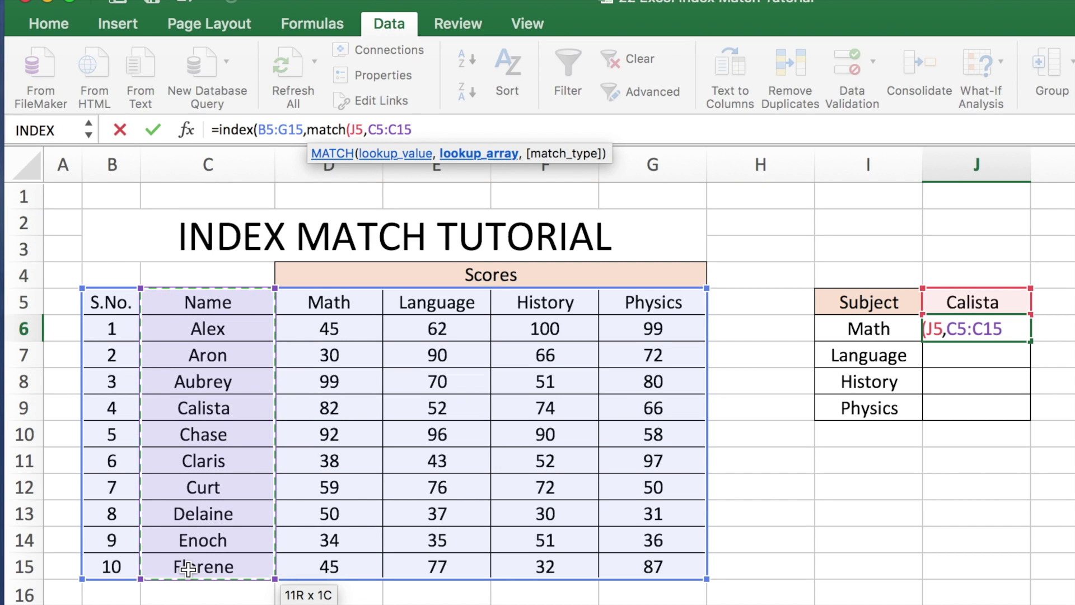
pyautogui.write(',')
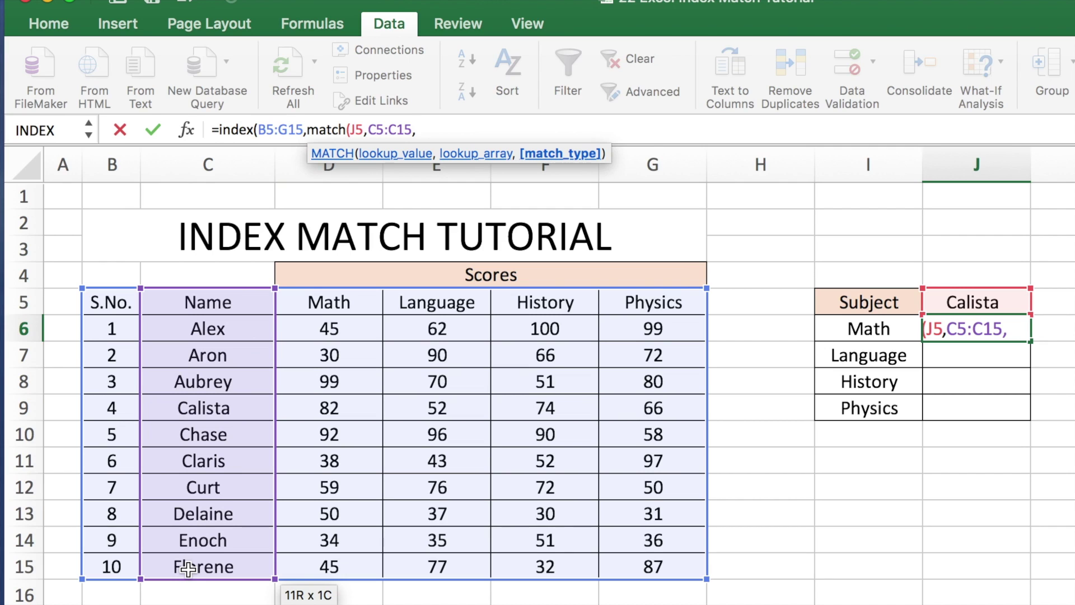
pyautogui.write('0)')
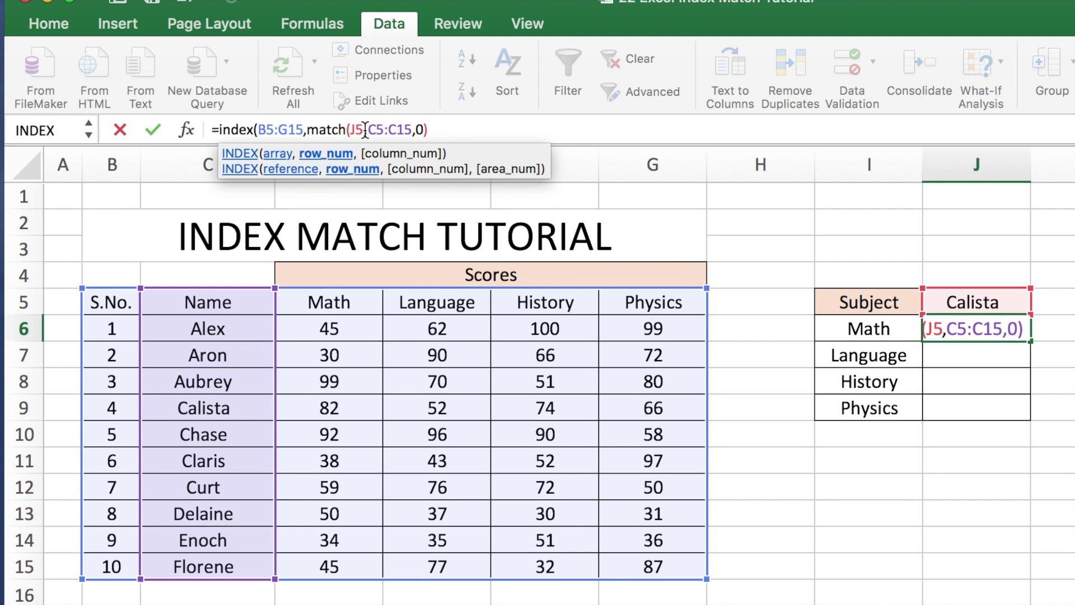
# Make the formula's ranges absolute as $C$5:$C$15 in MATCH and $B$5:$G$15 in INDEX.
pyautogui.moveTo(369, 132); pyautogui.dragTo(407, 133)
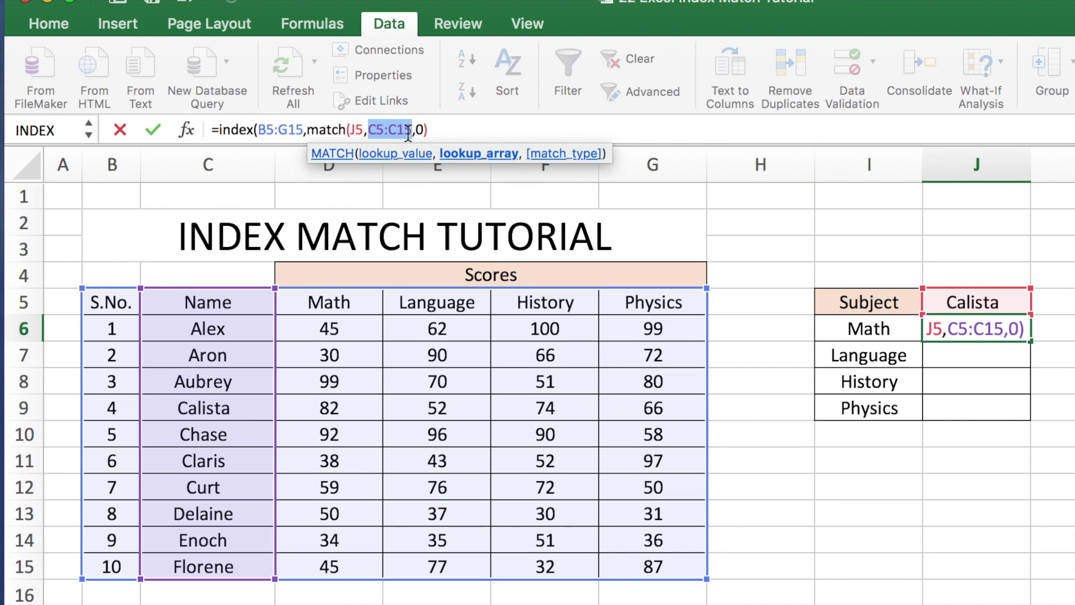
pyautogui.press('F4')
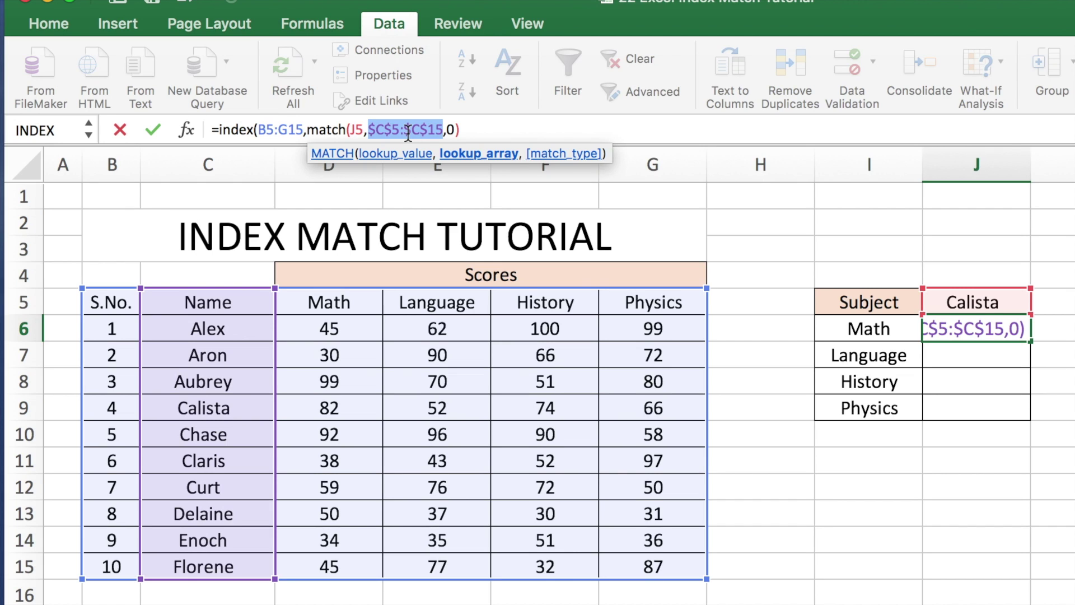
pyautogui.moveTo(258, 130); pyautogui.dragTo(302, 131)
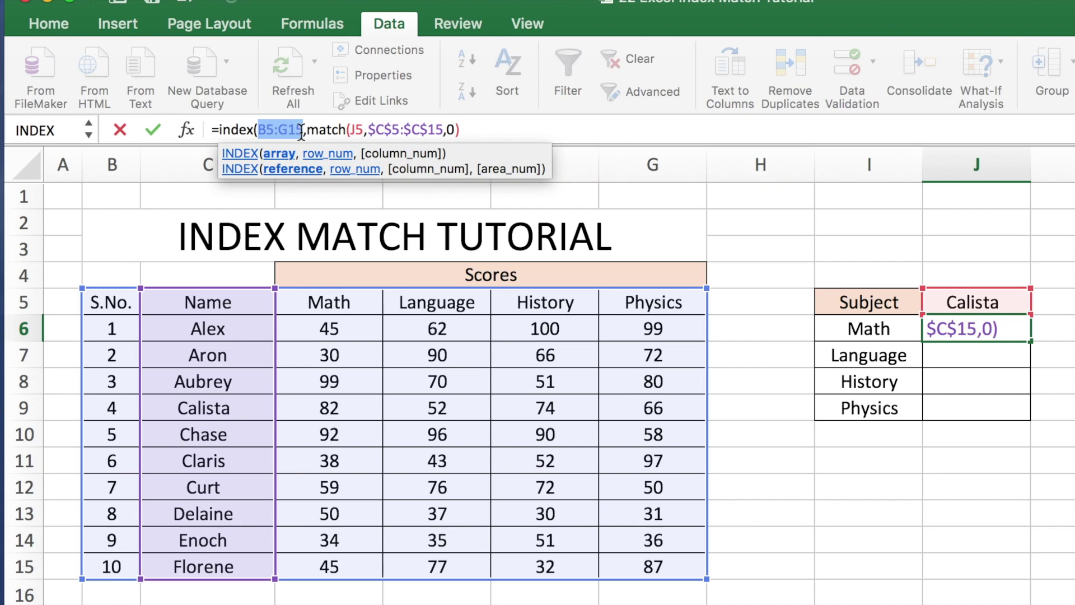
pyautogui.press('F4')
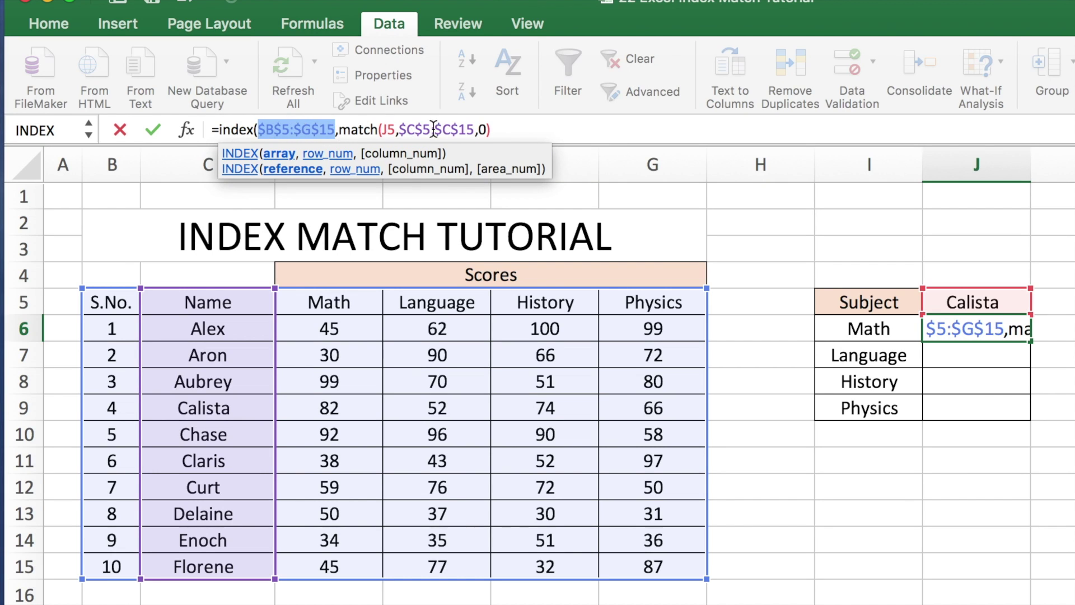
# Supply the column number with a second nested MATCH of I6 against header row B5:G5, using exact match type 0.
pyautogui.click(501, 128)
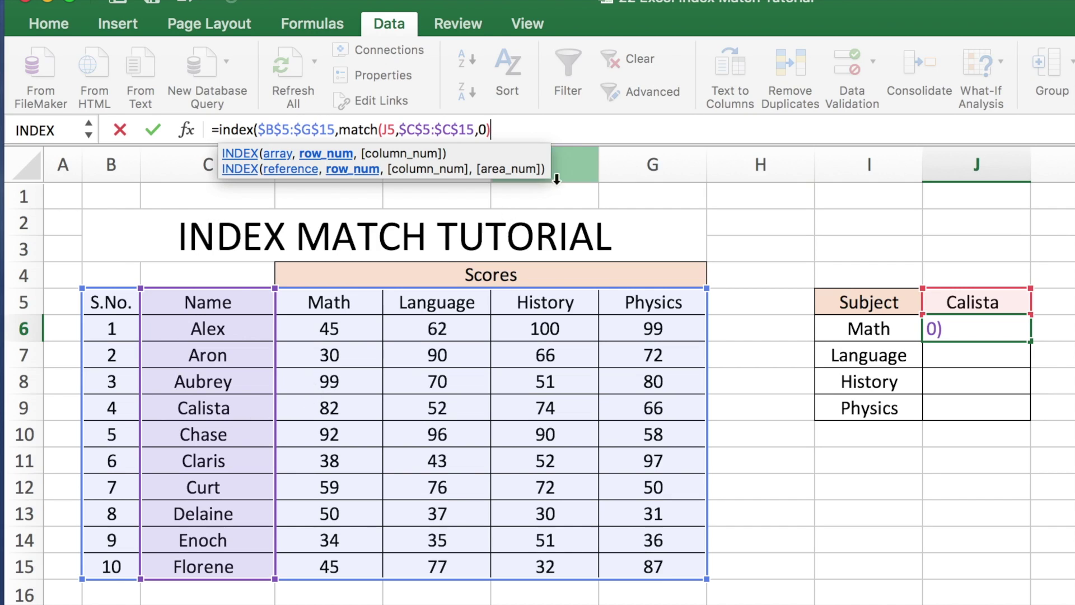
pyautogui.write(',')
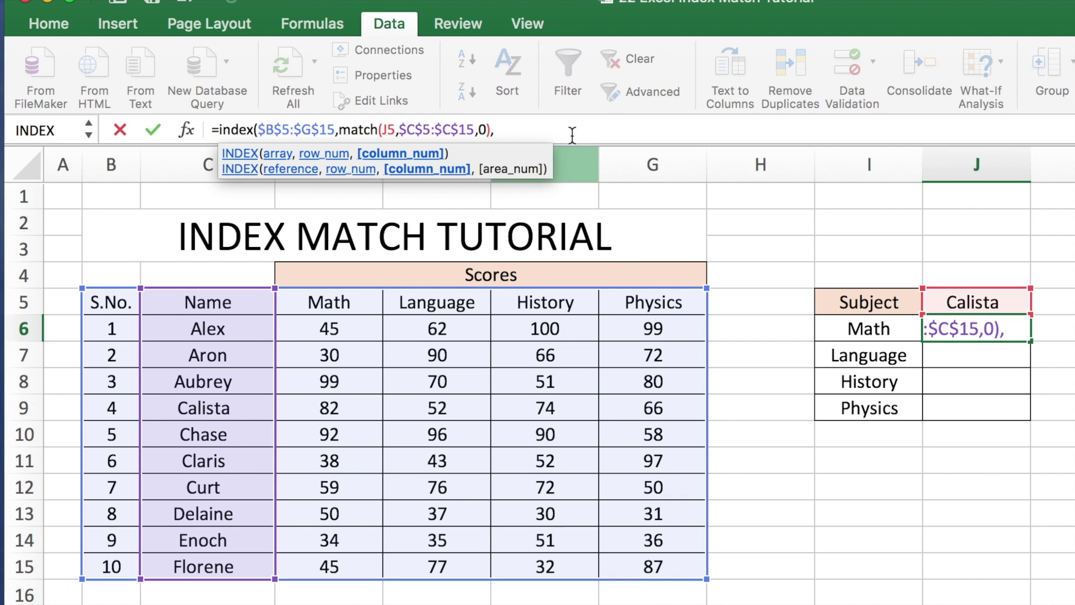
pyautogui.write('match(')
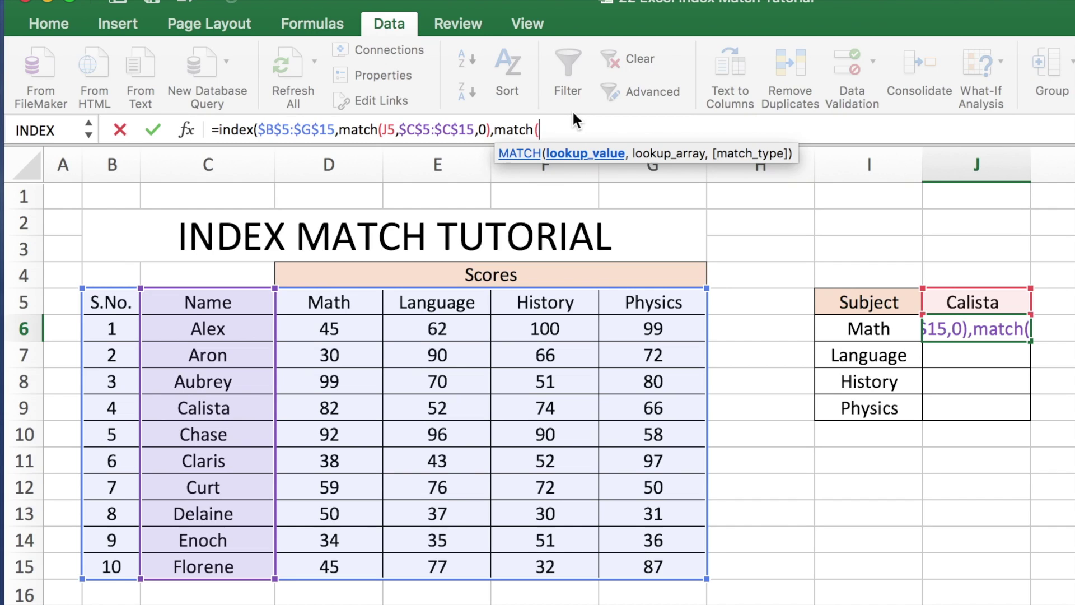
pyautogui.click(883, 328)
pyautogui.write(',')
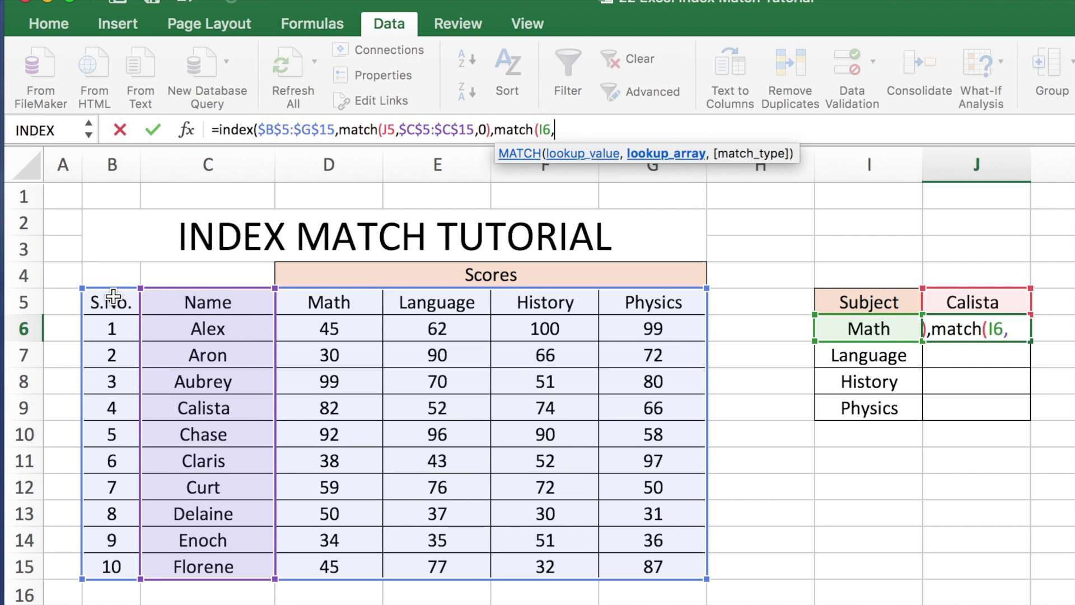
pyautogui.moveTo(114, 297); pyautogui.dragTo(647, 311)
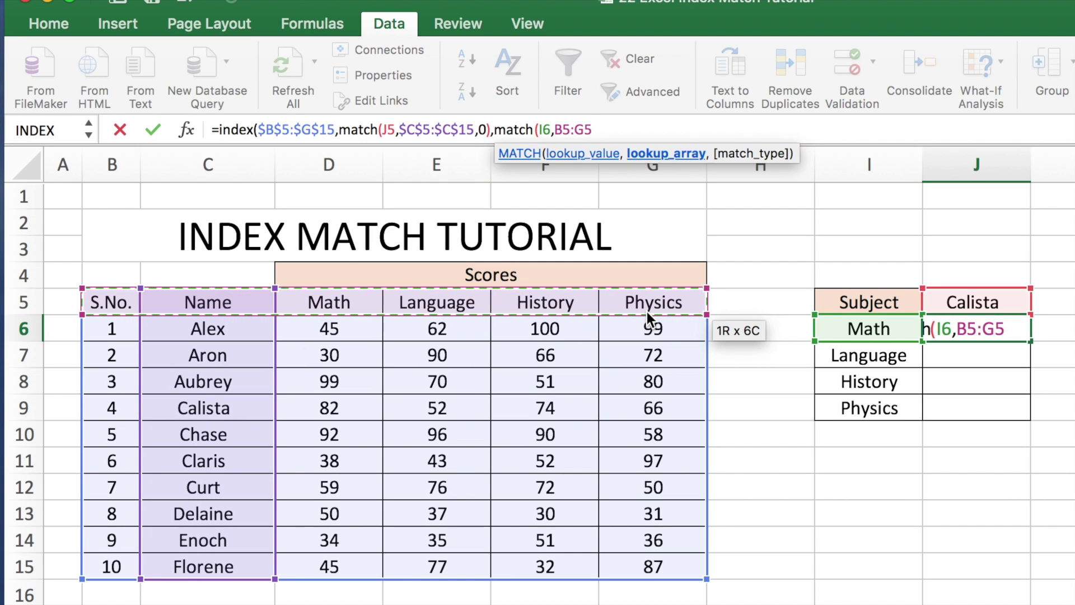
pyautogui.write(',0)')
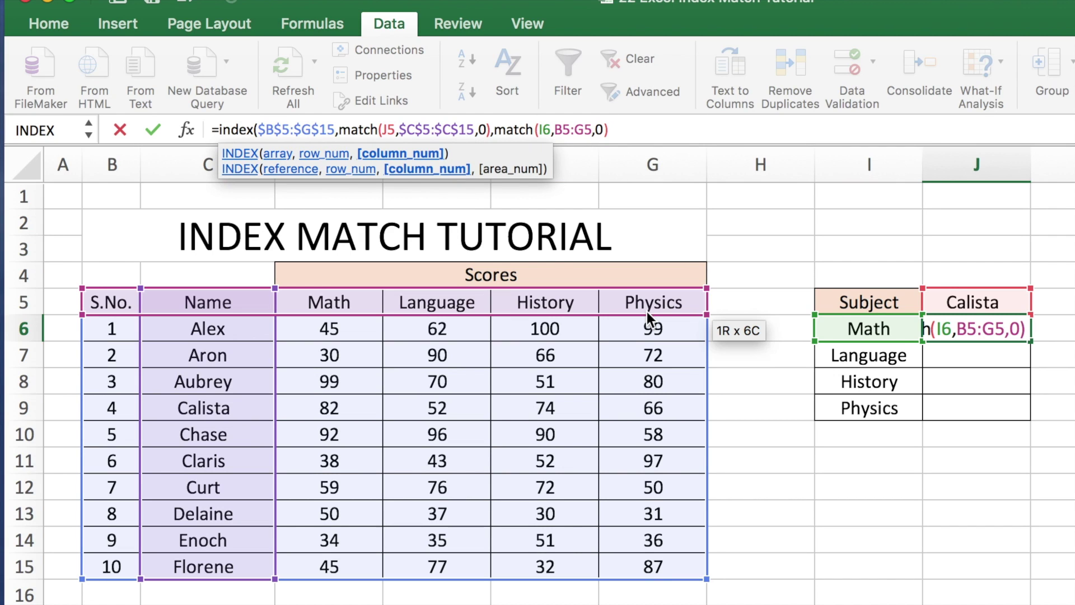
# Make the second MATCH's range absolute as $B$5:$G$5 and the student reference as $J$5, and complete the INDEX formula.
pyautogui.click(590, 129)
pyautogui.press('F4')
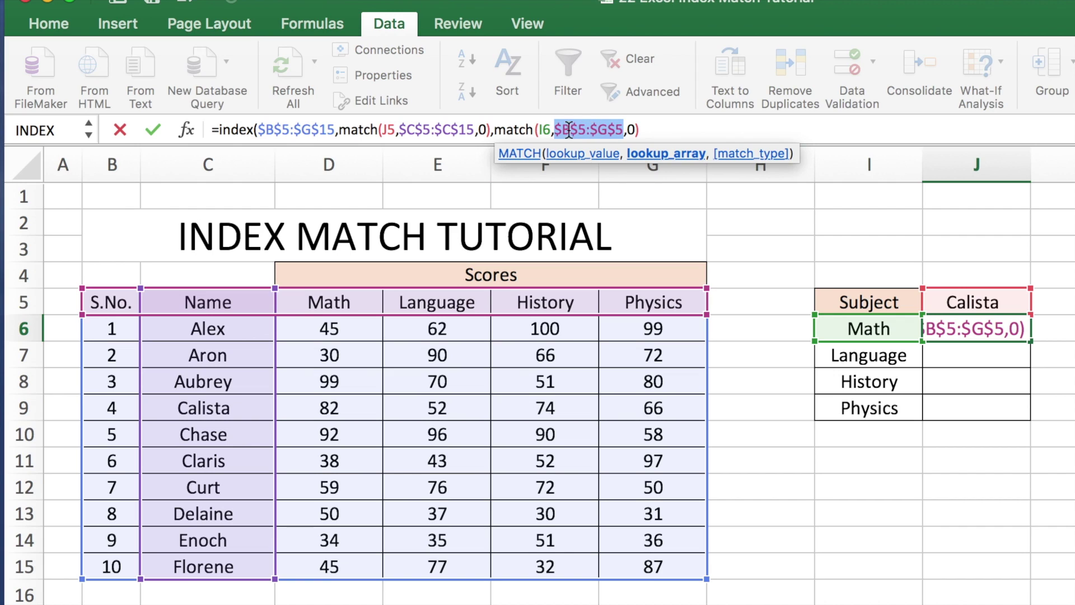
pyautogui.doubleClick(388, 130)
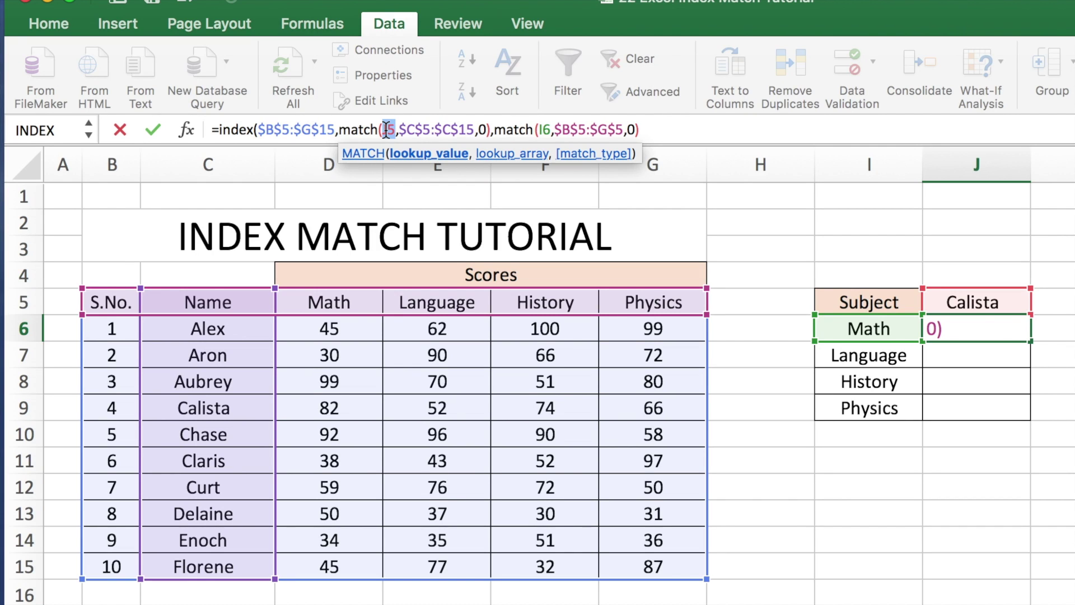
pyautogui.press('F4')
pyautogui.click(674, 128)
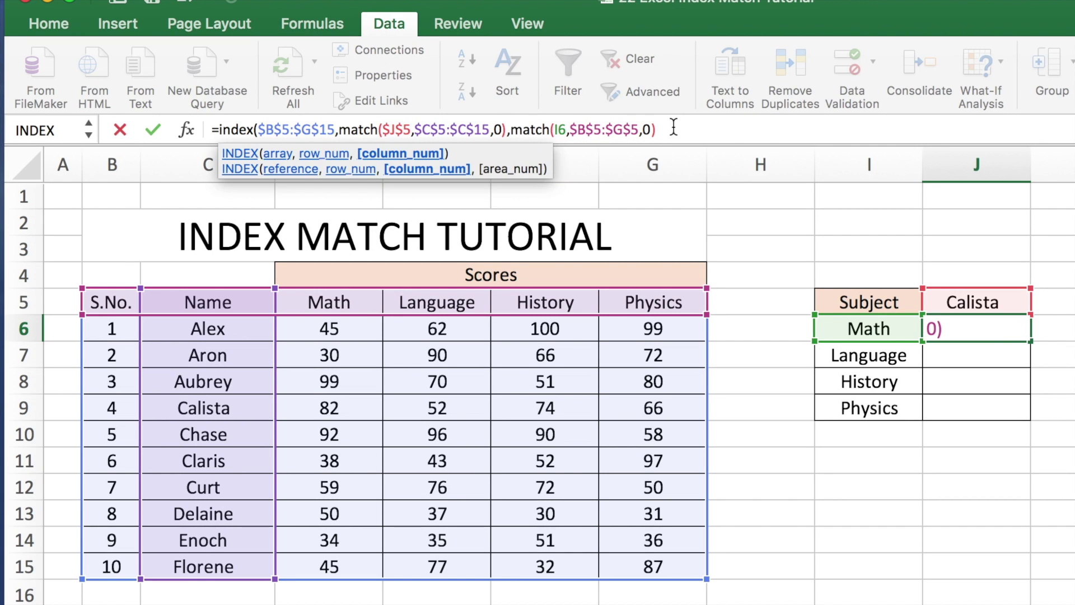
pyautogui.write(')')
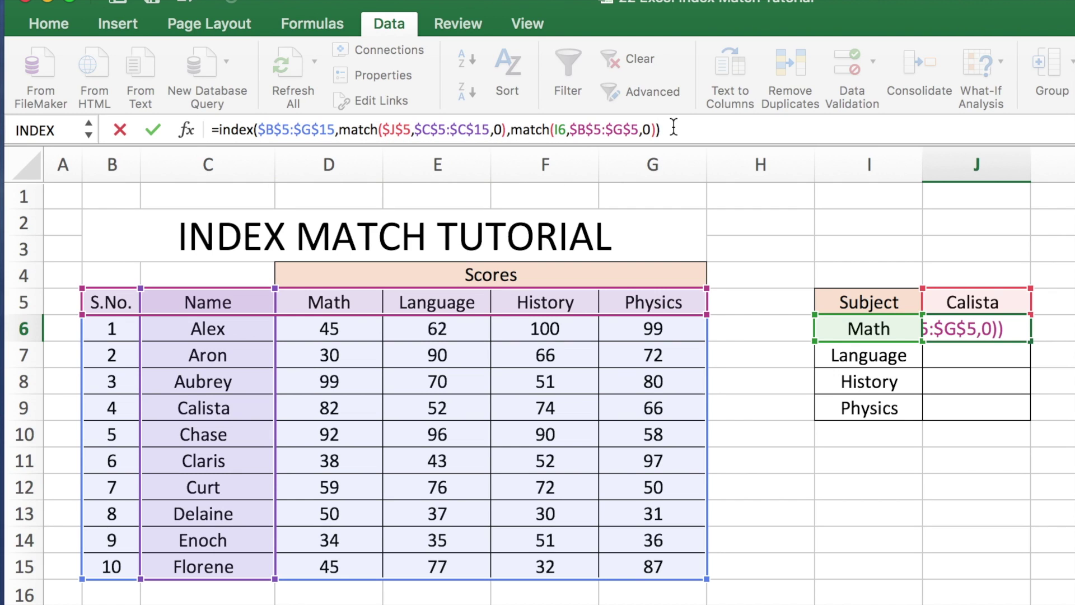
pyautogui.press('Return')
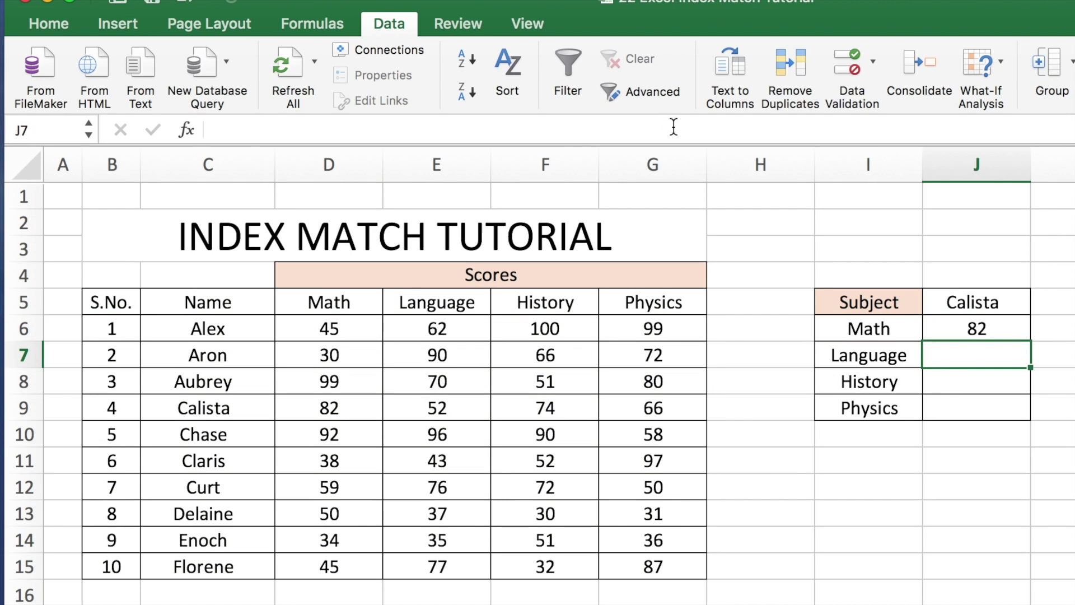
# Check the J6 formula's relative I6 reference, and fill the formula down through J9, comparing the scores with source row B9:G9.
pyautogui.moveTo(112, 409); pyautogui.dragTo(636, 408)
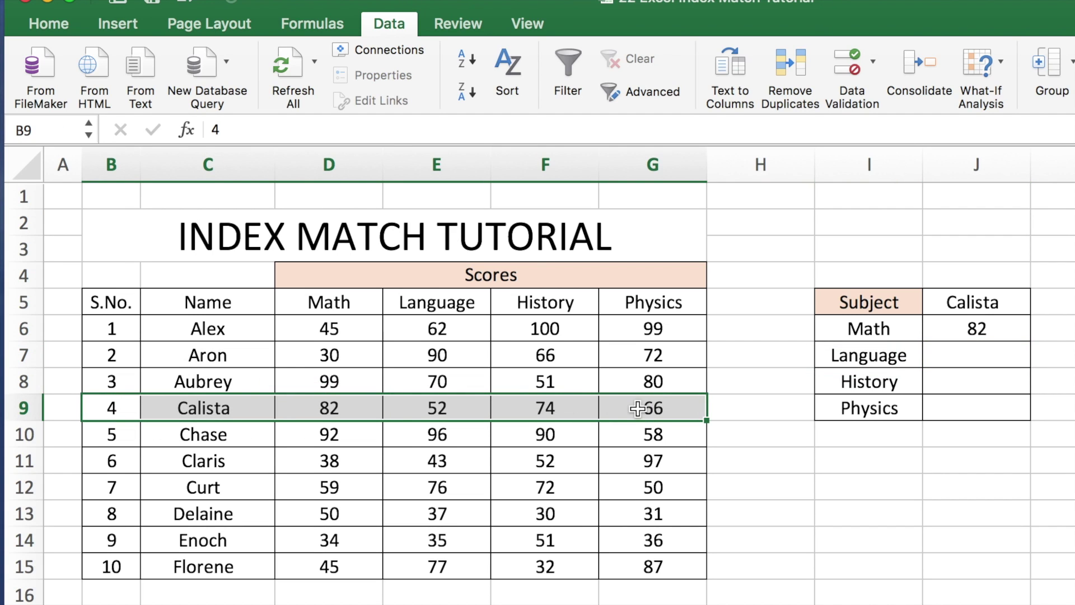
pyautogui.click(952, 333)
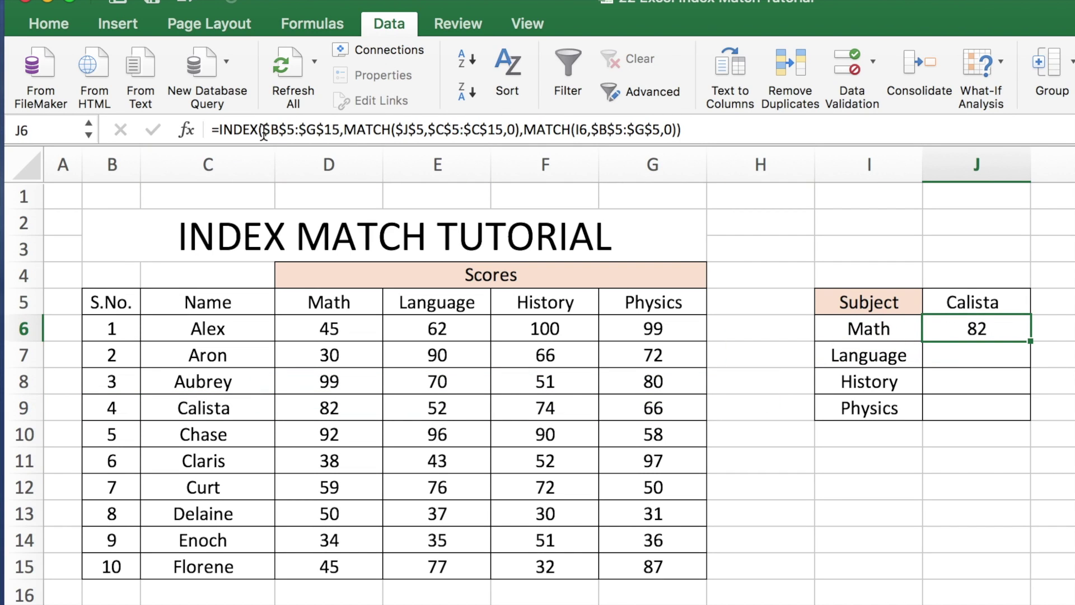
pyautogui.click(581, 130)
pyautogui.doubleClick(582, 130)
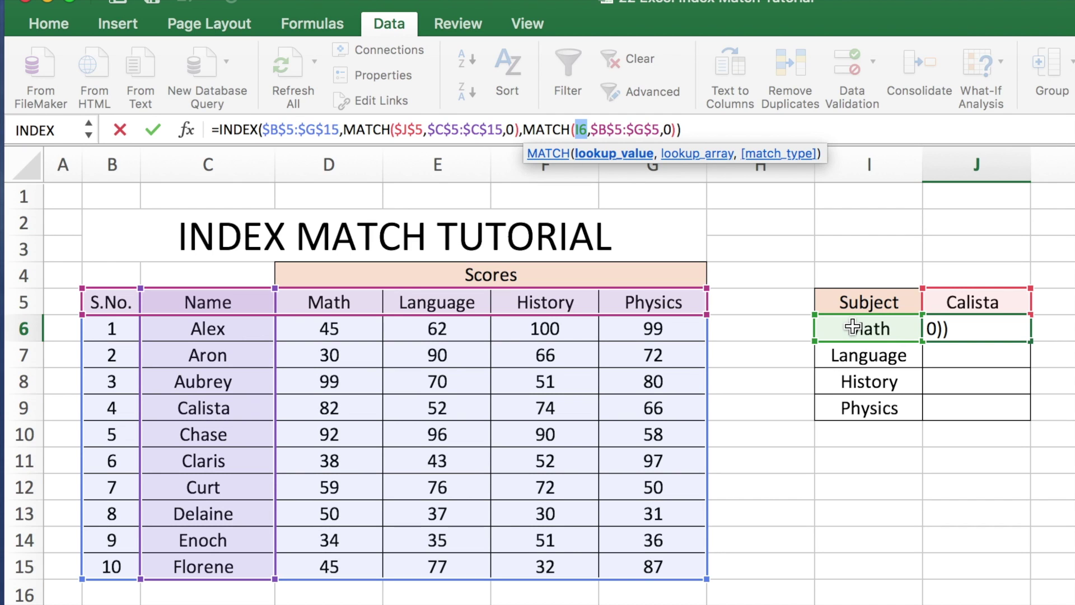
pyautogui.press('Return')
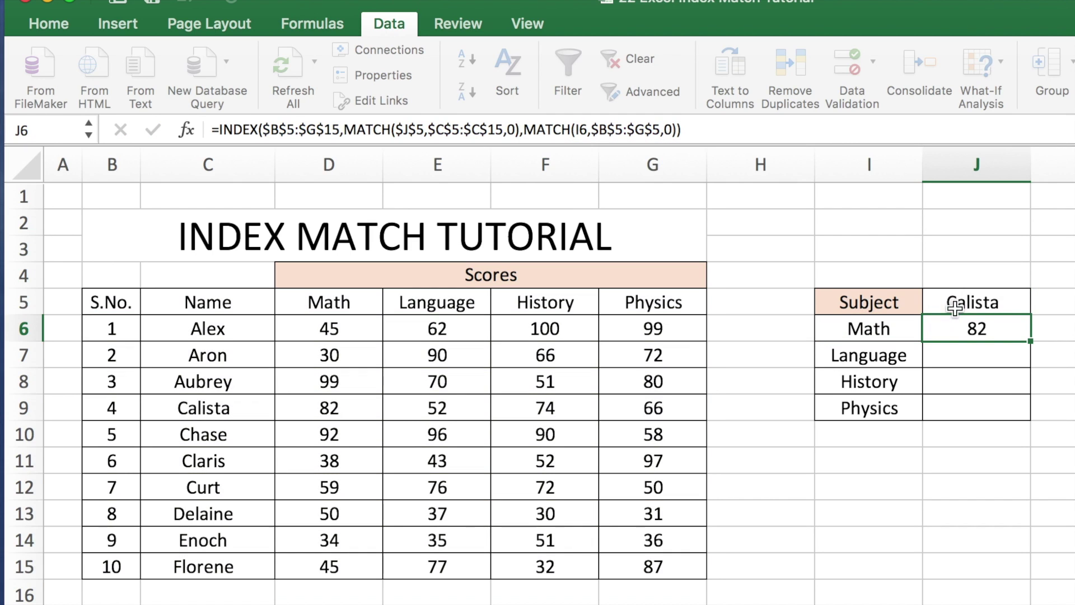
pyautogui.moveTo(1033, 341); pyautogui.dragTo(1030, 413)
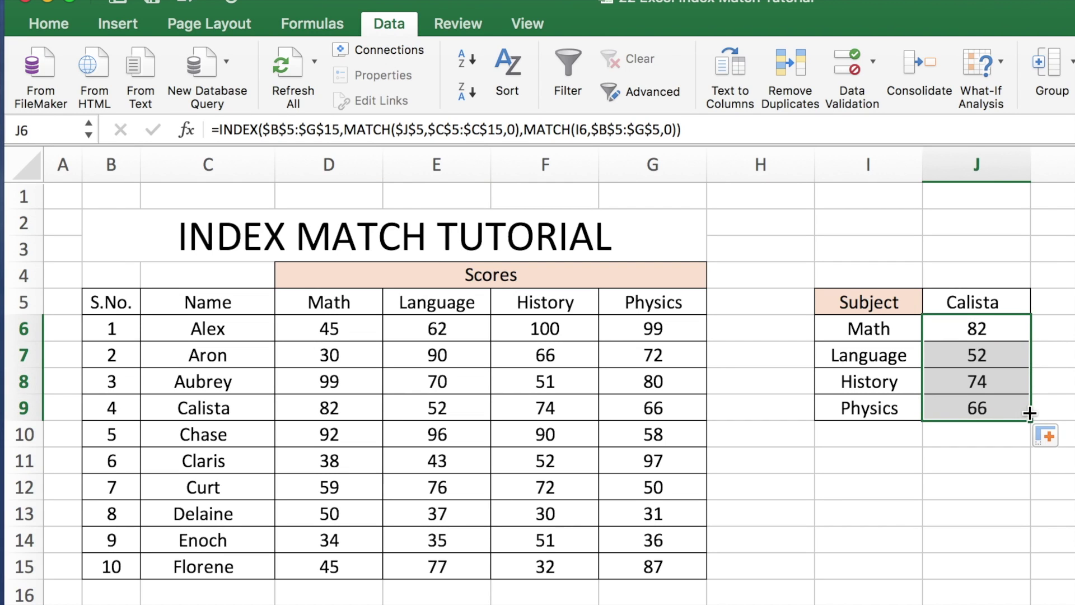
pyautogui.moveTo(115, 410); pyautogui.dragTo(640, 414)
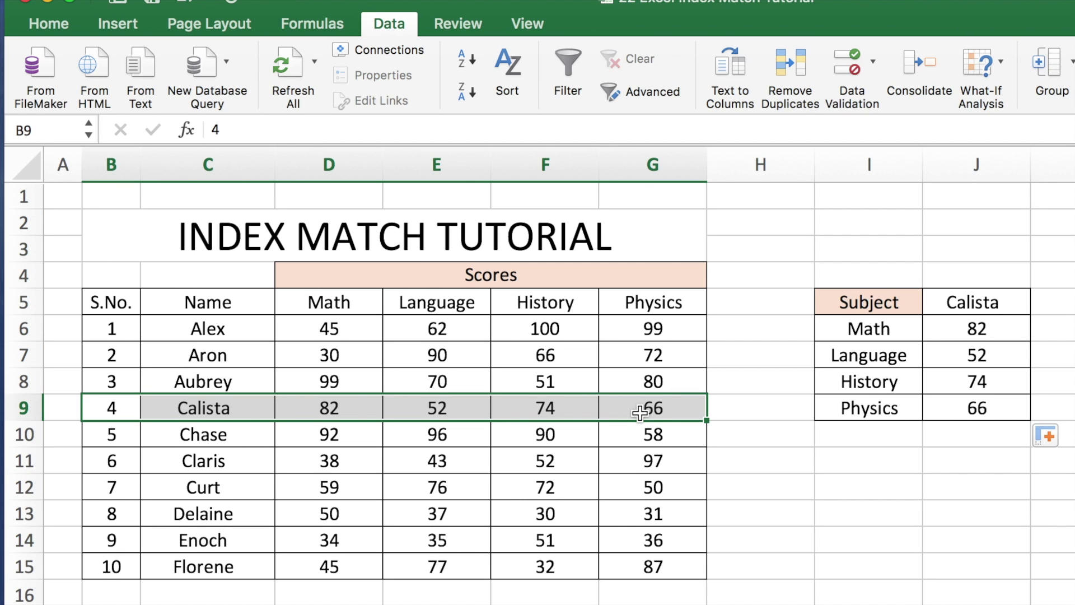
# Choose the second student from the J5 dropdown, and compare the returned scores with source row B7:G7.
pyautogui.click(990, 306)
pyautogui.click(1041, 304)
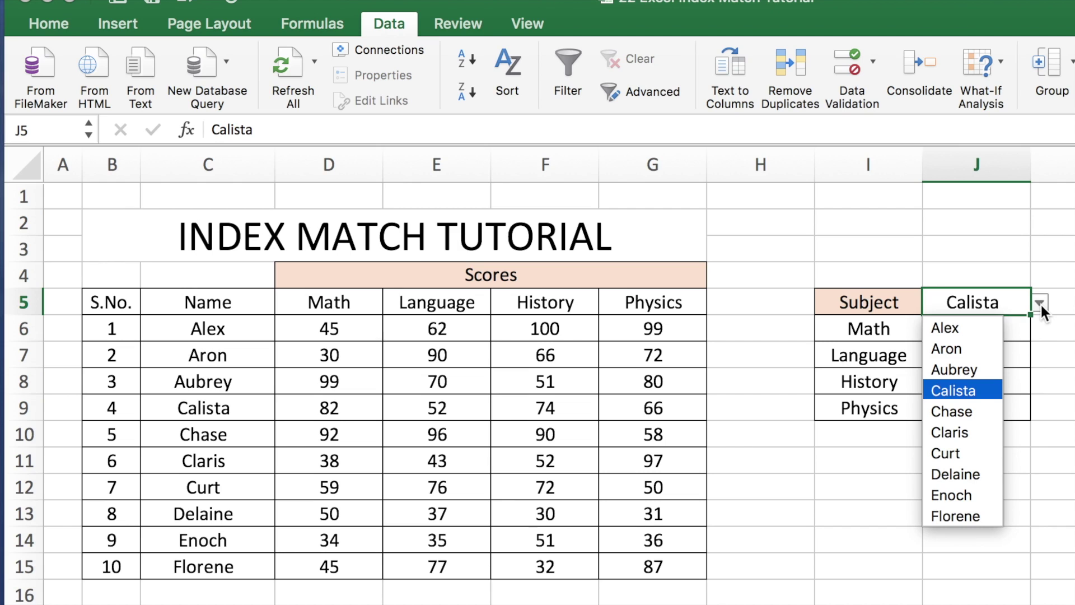
pyautogui.click(977, 342)
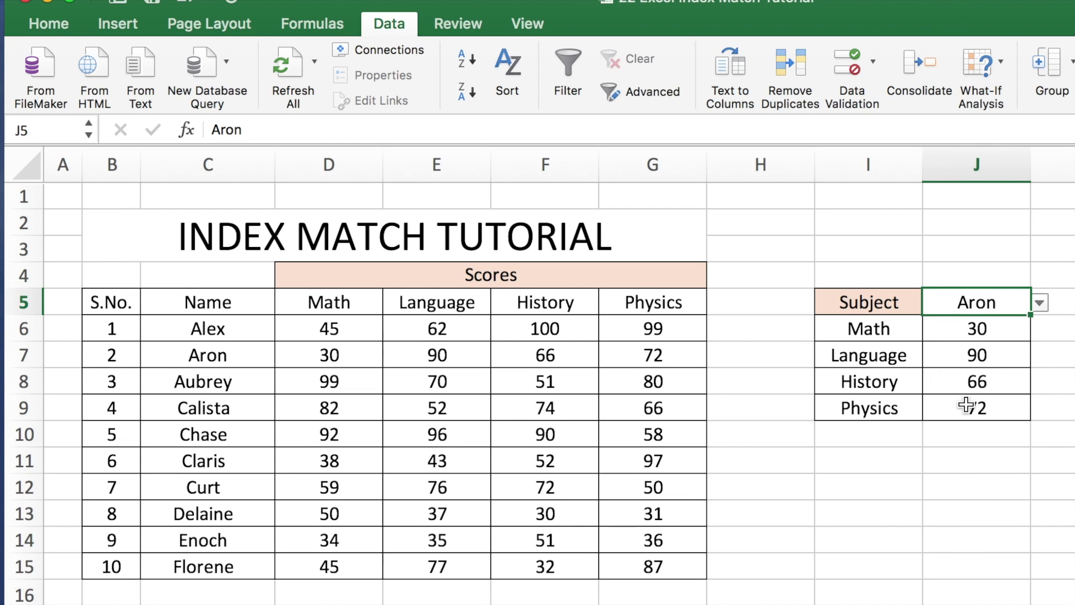
pyautogui.moveTo(112, 355); pyautogui.dragTo(650, 358)
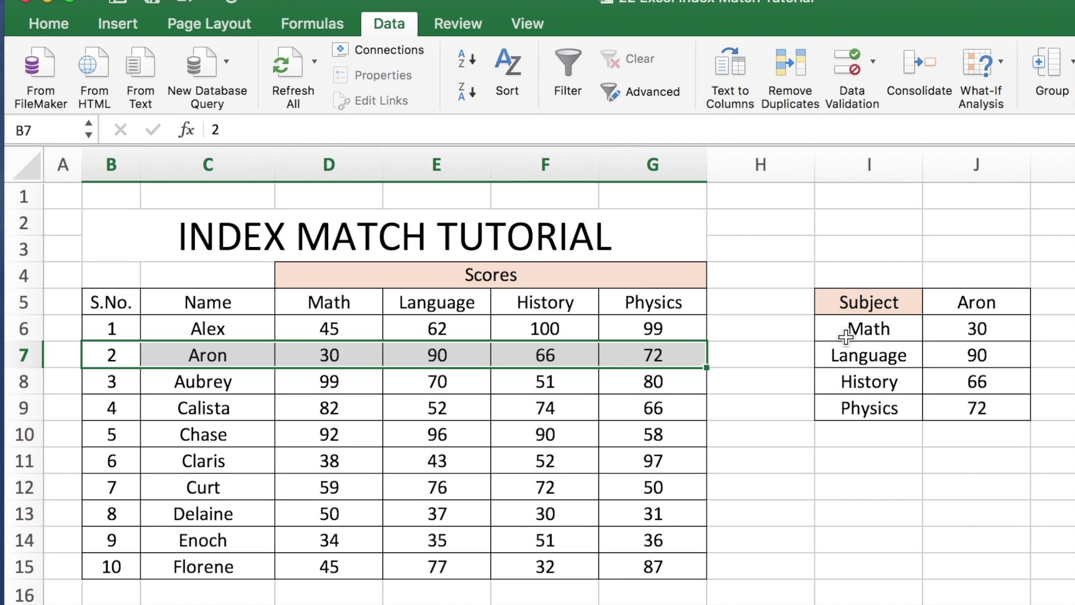
# Swap the first two subject labels by entering Language in I6 and Math in I7, and check the formula in J6.
pyautogui.click(866, 331)
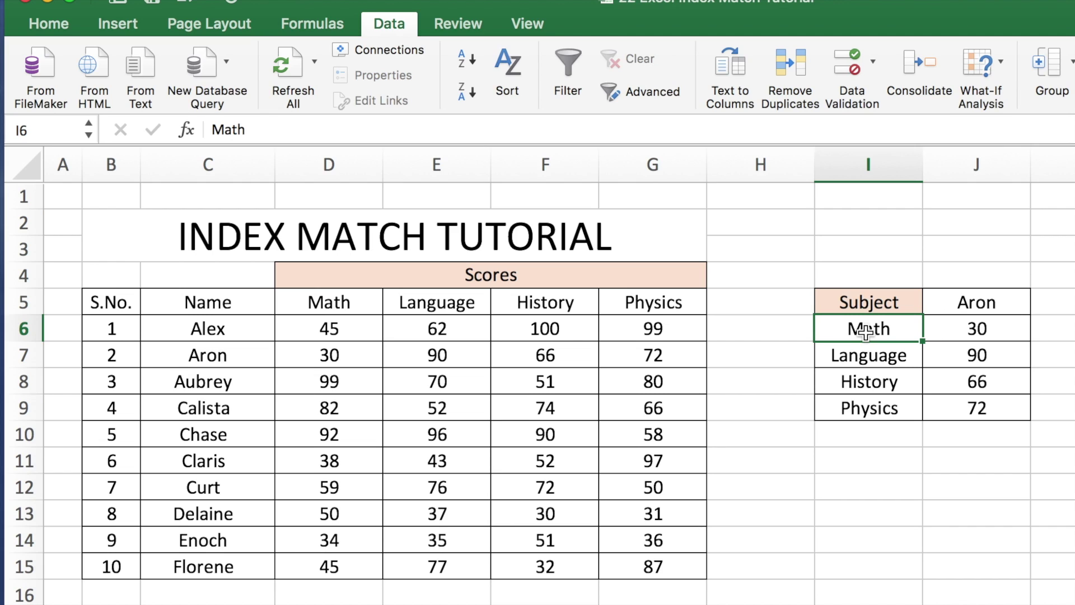
pyautogui.write('Language')
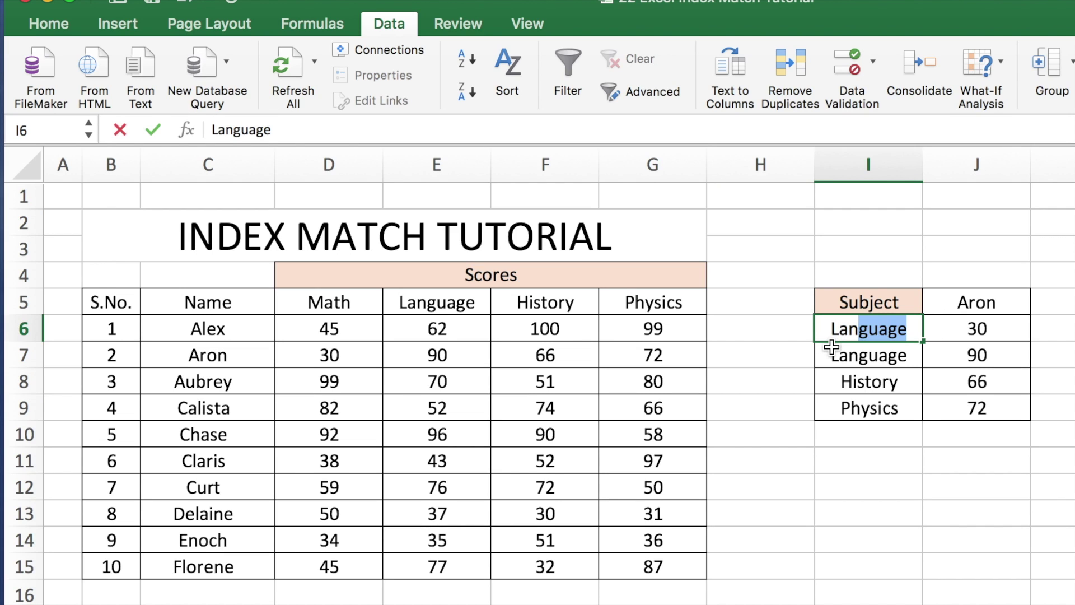
pyautogui.press('Return')
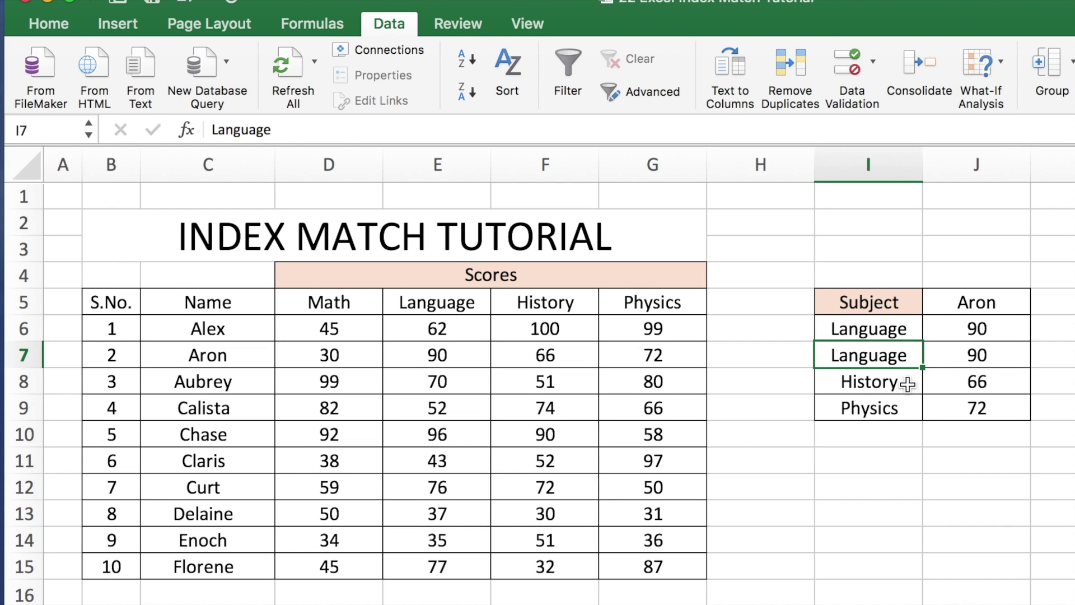
pyautogui.write('Math')
pyautogui.press('Return')
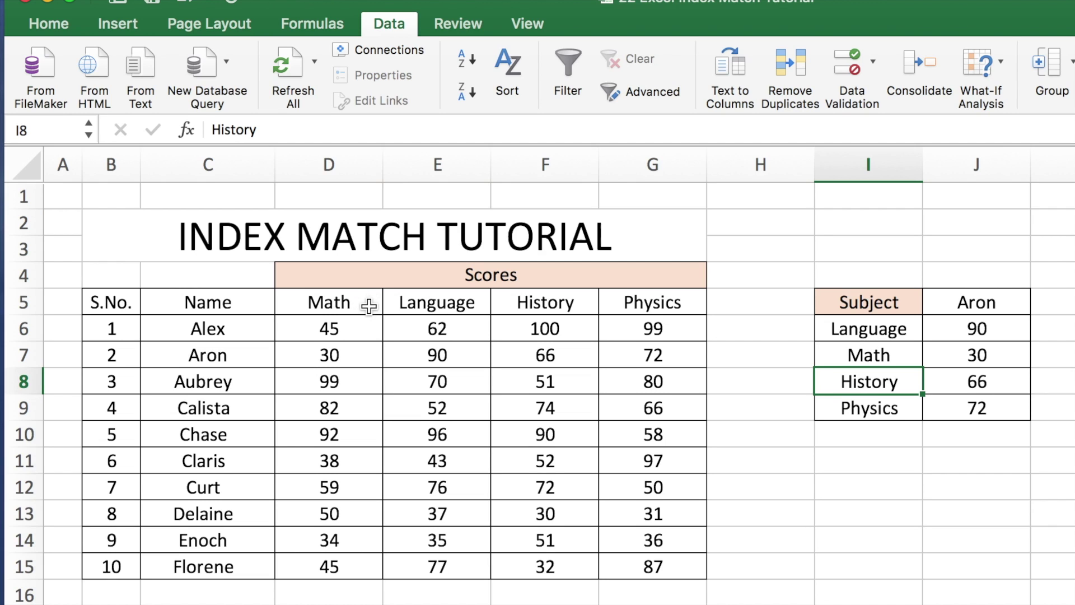
pyautogui.click(1016, 335)
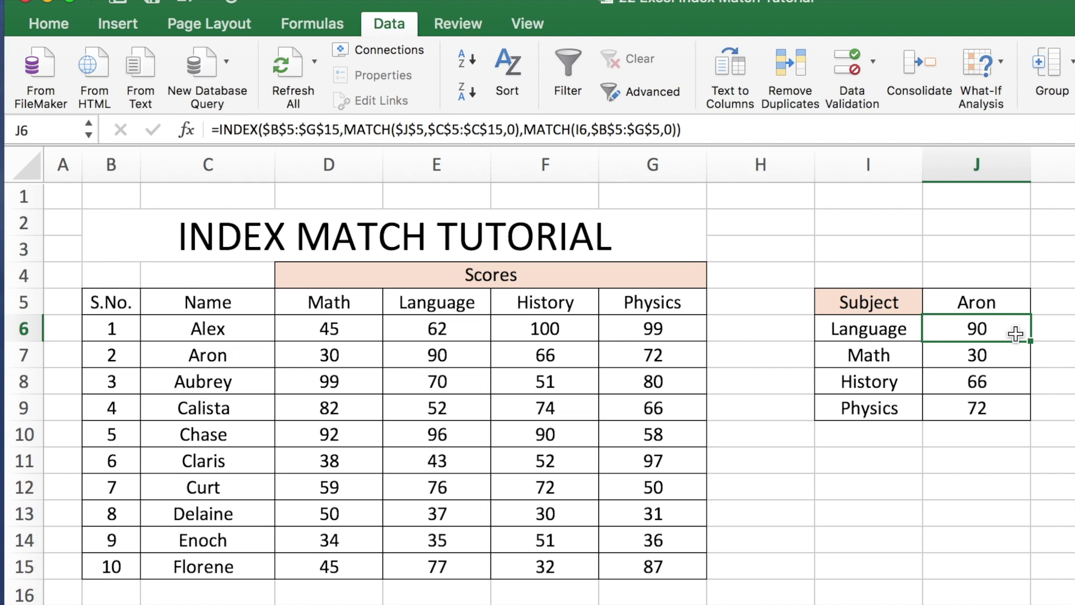